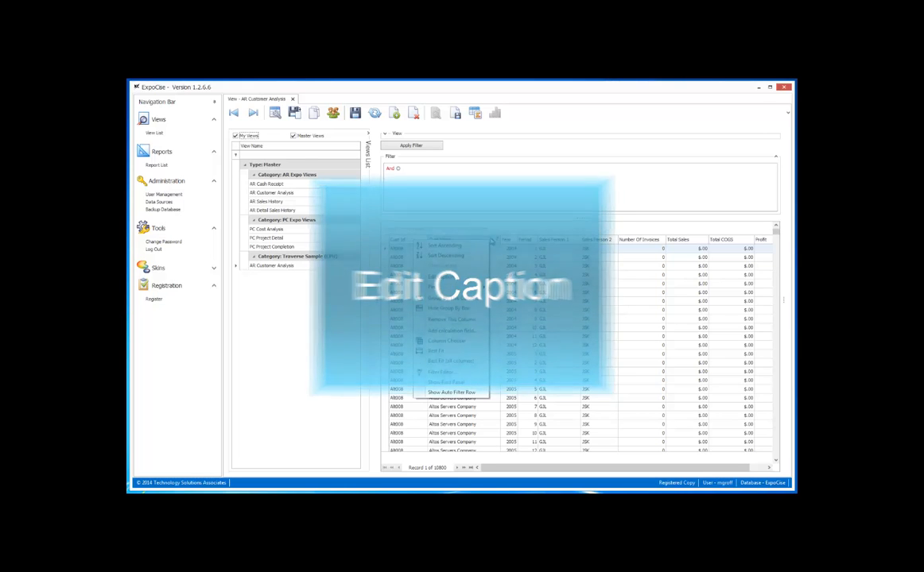
Step: Sort the grid by Cust Name in descending order and change the Cust Id column's caption to CustomerCode
{"action": "left_click", "coordinate": [461, 257]}
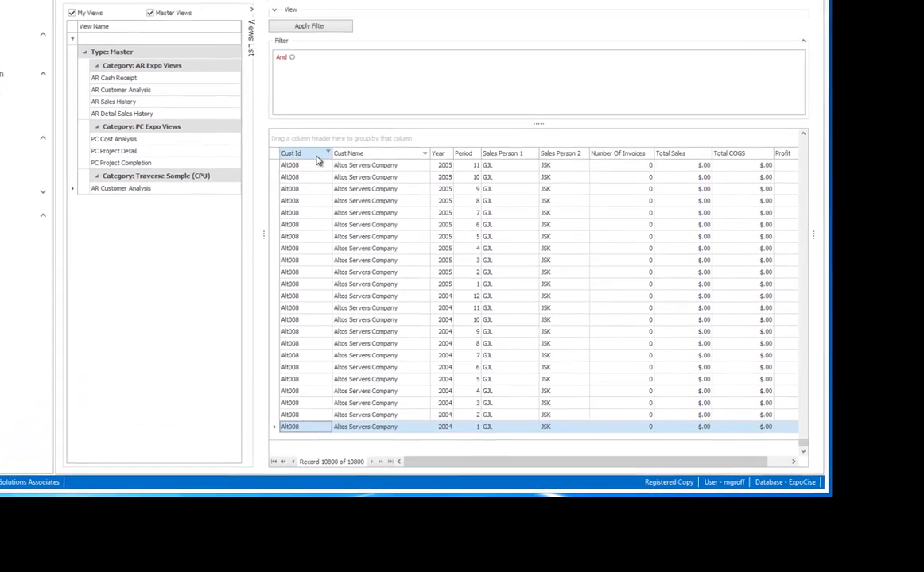
{"action": "right_click", "coordinate": [416, 244]}
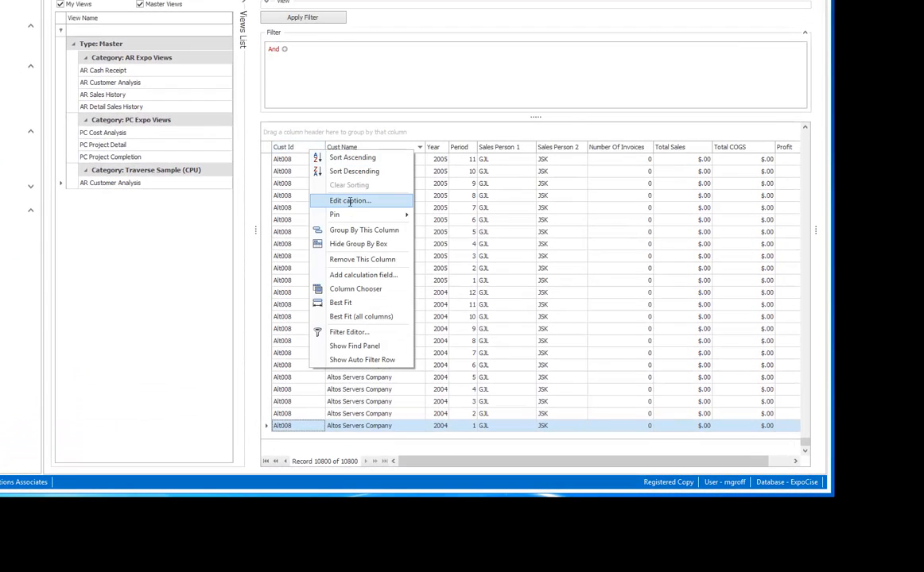
{"action": "left_click", "coordinate": [347, 200]}
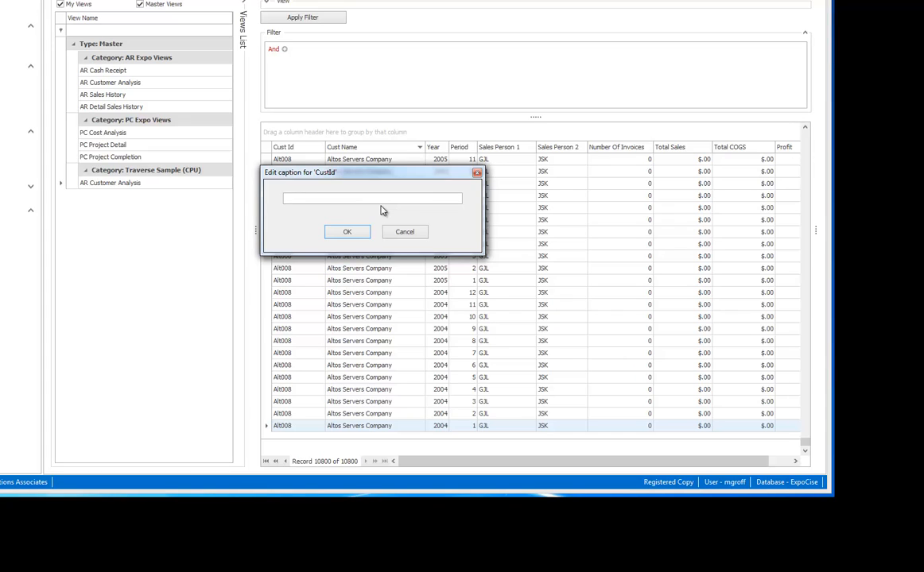
{"action": "type", "text": "CustomerCode"}
{"action": "left_click", "coordinate": [352, 235]}
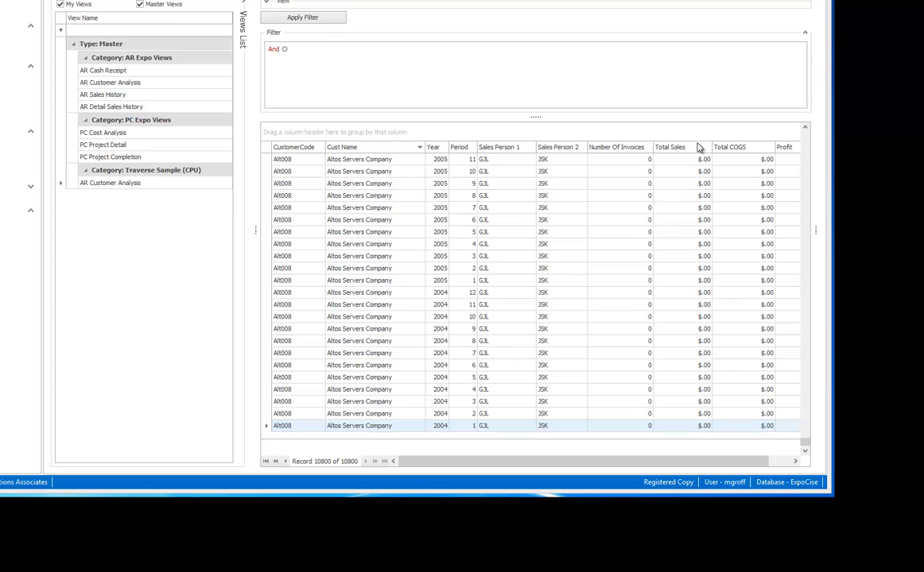
Step: Change the caption of the Cust Name column to Customer Name
{"action": "right_click", "coordinate": [379, 151]}
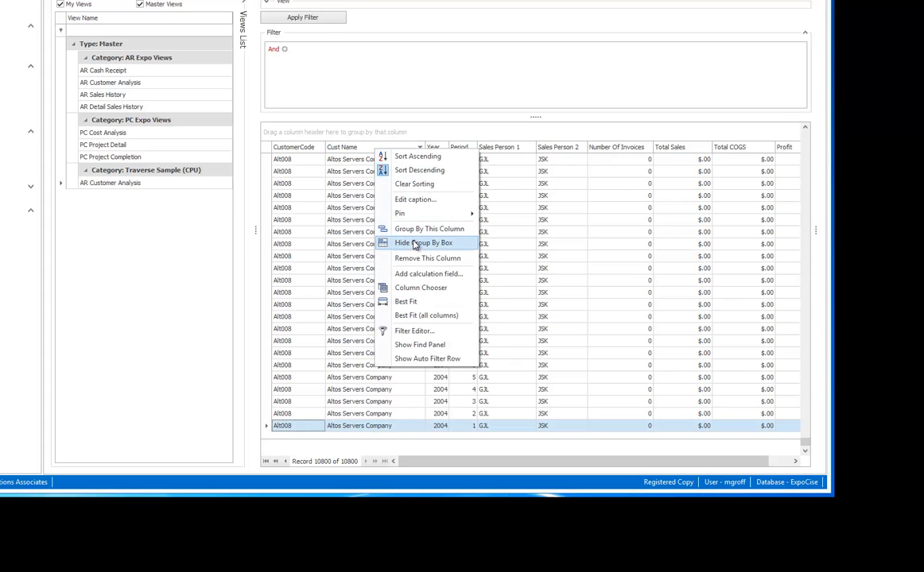
{"action": "left_click", "coordinate": [427, 199]}
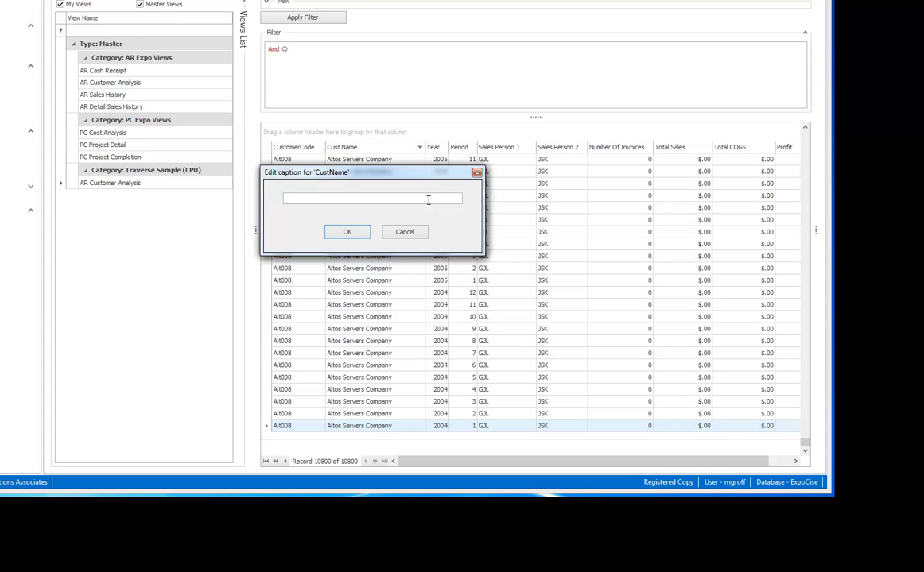
{"action": "type", "text": "Customer Name"}
{"action": "key", "text": "Return"}
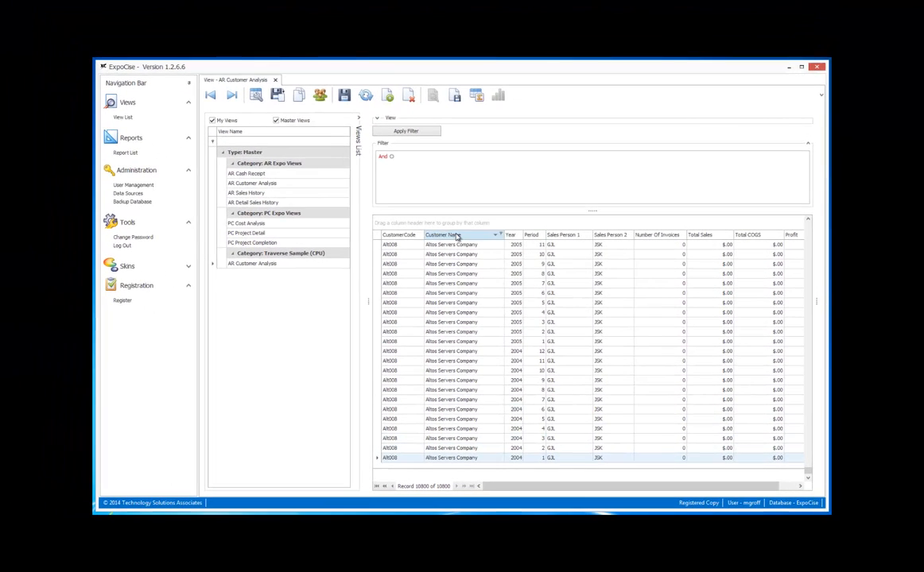
Step: Clear the custom caption of the Customer Name column to restore its default heading
{"action": "right_click", "coordinate": [457, 236]}
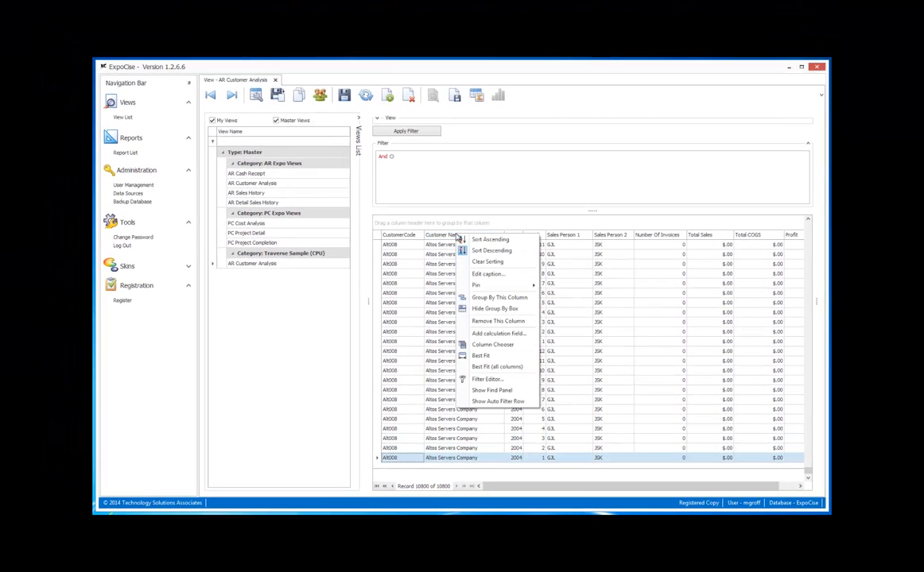
{"action": "left_click", "coordinate": [469, 273]}
{"action": "left_click_drag", "start_coordinate": [439, 276], "coordinate": [371, 282]}
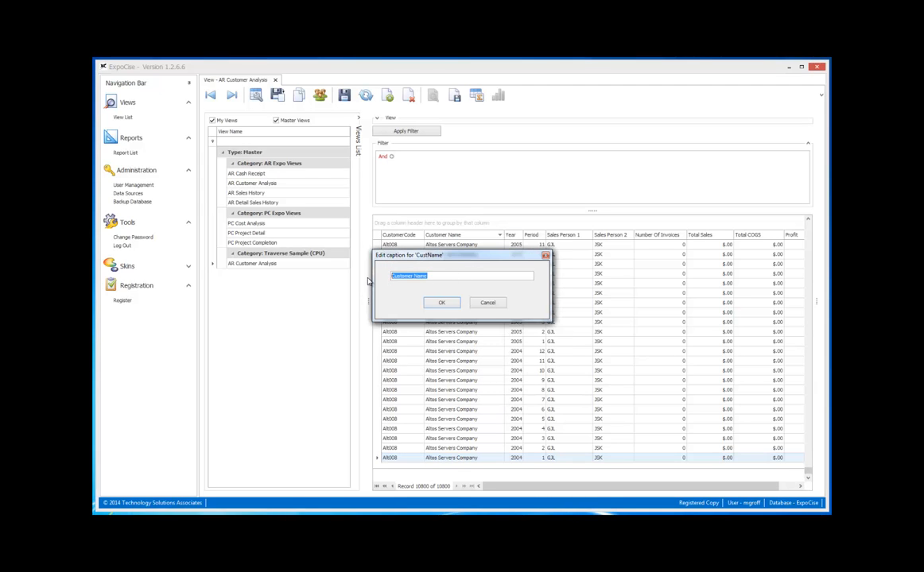
{"action": "key", "text": "BackSpace"}
{"action": "left_click", "coordinate": [439, 304]}
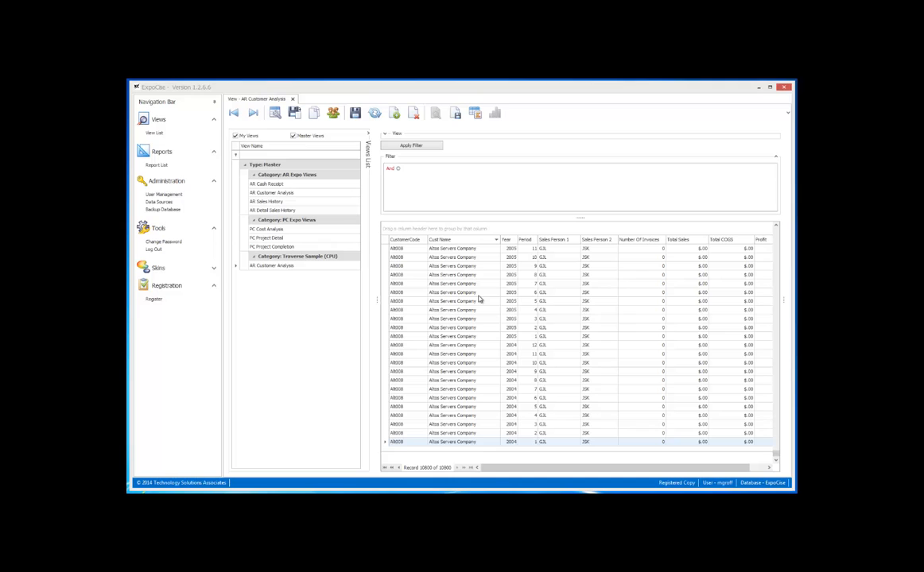
Step: Pin the CustomerCode and Cust Name columns to the left side of the grid
{"action": "left_click_drag", "start_coordinate": [555, 468], "coordinate": [489, 487]}
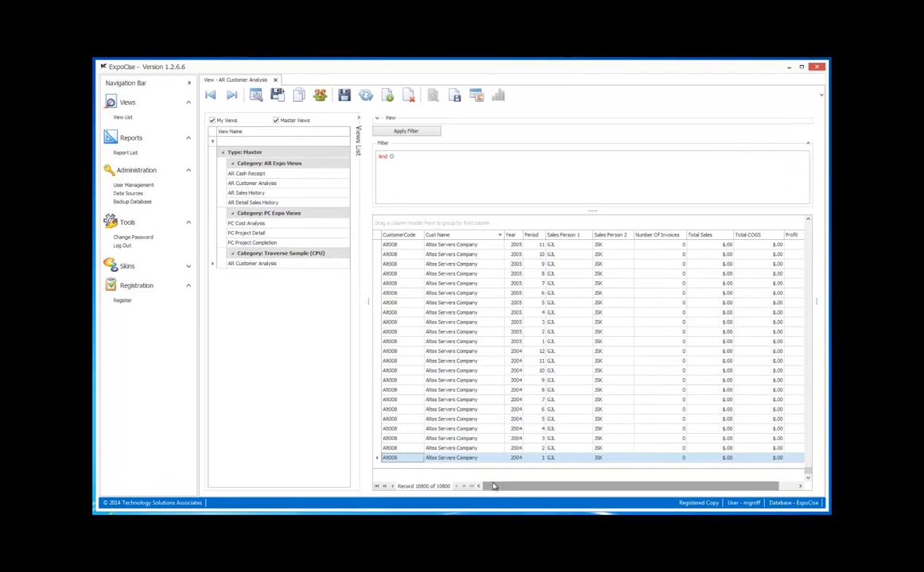
{"action": "right_click", "coordinate": [398, 235]}
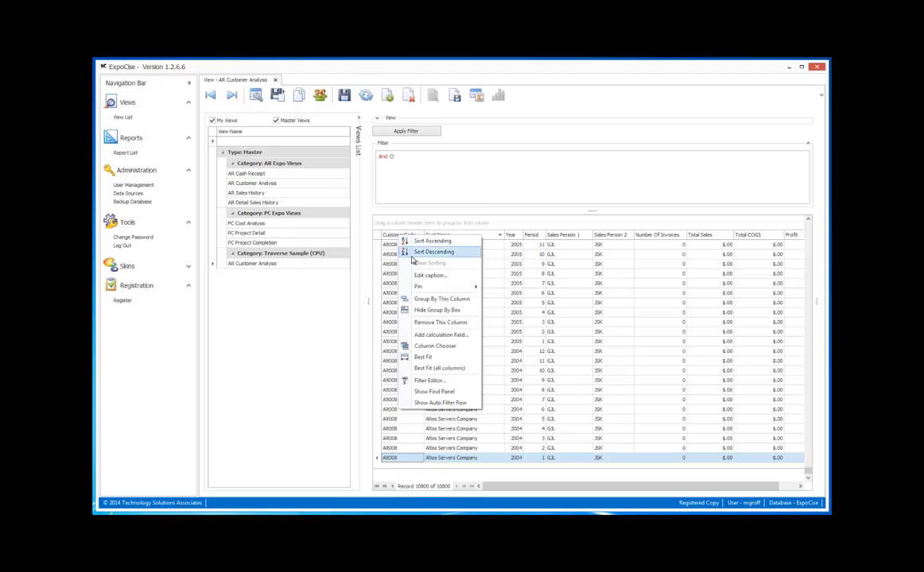
{"action": "mouse_move", "coordinate": [427, 288]}
{"action": "left_click", "coordinate": [495, 287]}
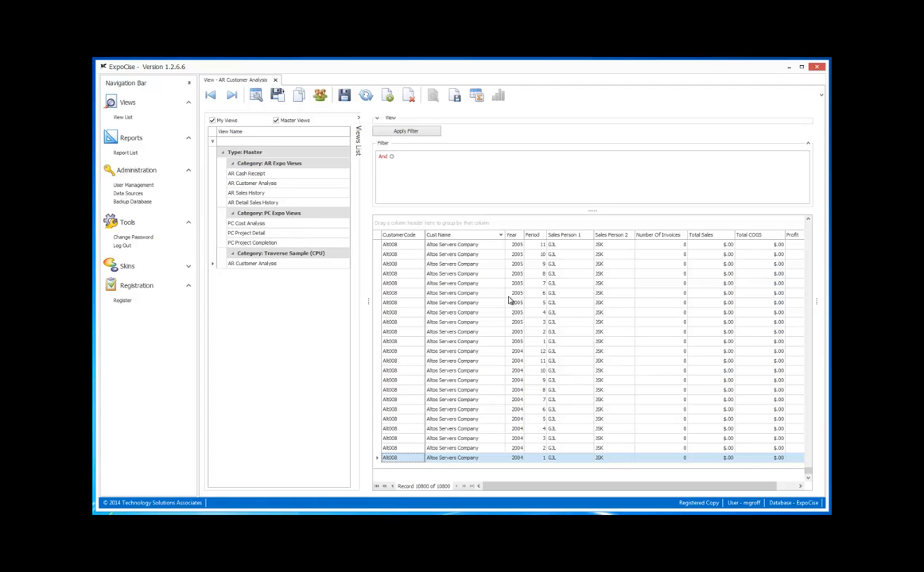
{"action": "right_click", "coordinate": [474, 235]}
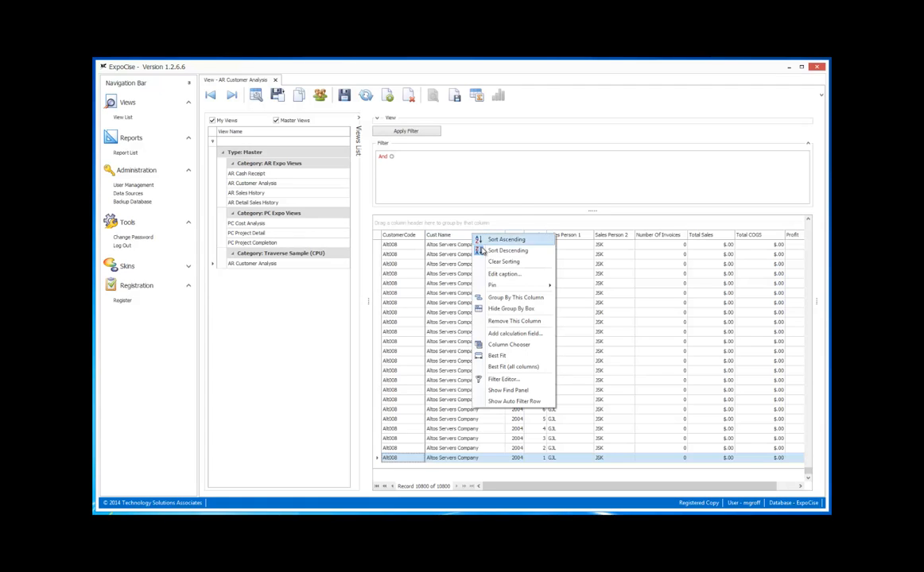
{"action": "mouse_move", "coordinate": [500, 287]}
{"action": "left_click", "coordinate": [579, 298]}
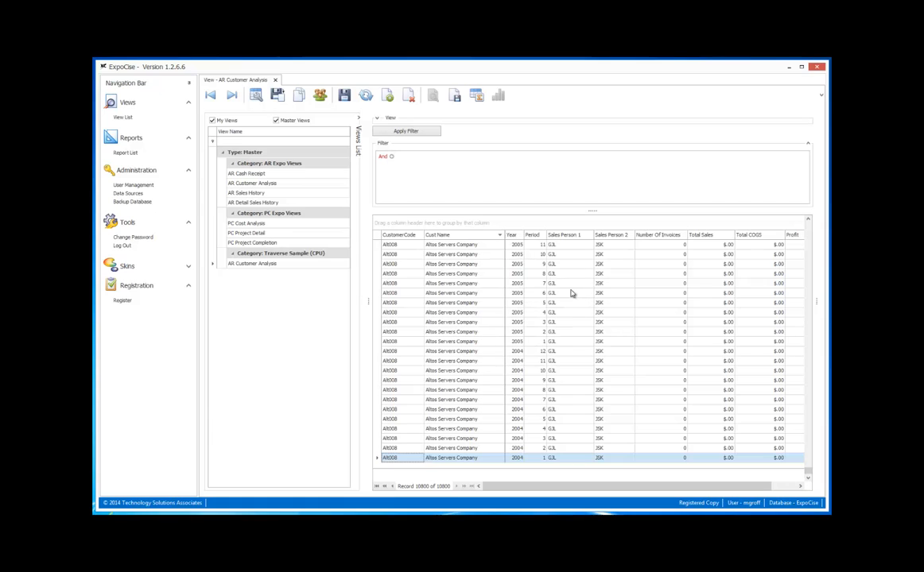
Step: Pin the Profit column to the right side of the grid
{"action": "left_click_drag", "start_coordinate": [584, 487], "coordinate": [518, 482]}
{"action": "right_click", "coordinate": [797, 237]}
{"action": "mouse_move", "coordinate": [790, 274]}
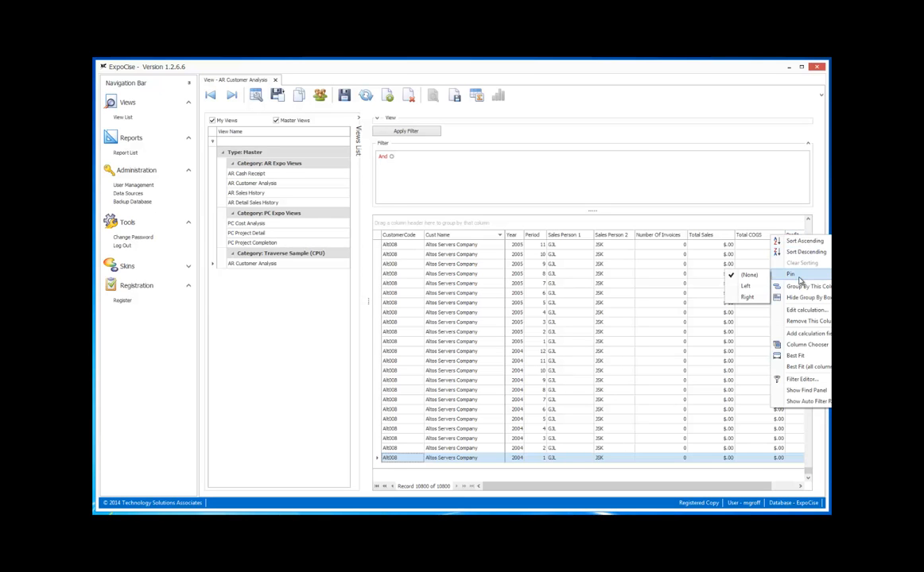
{"action": "left_click", "coordinate": [752, 296]}
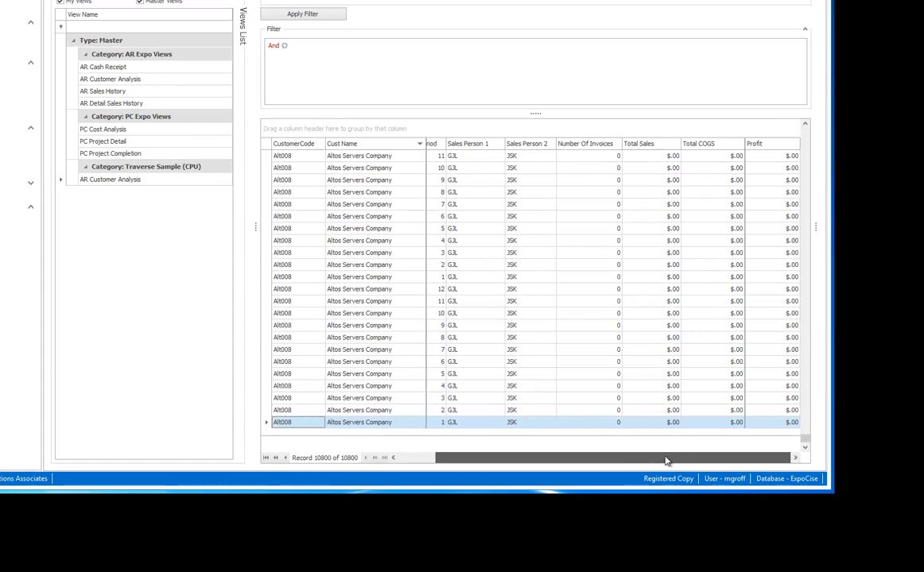
{"action": "left_click_drag", "start_coordinate": [604, 461], "coordinate": [536, 431]}
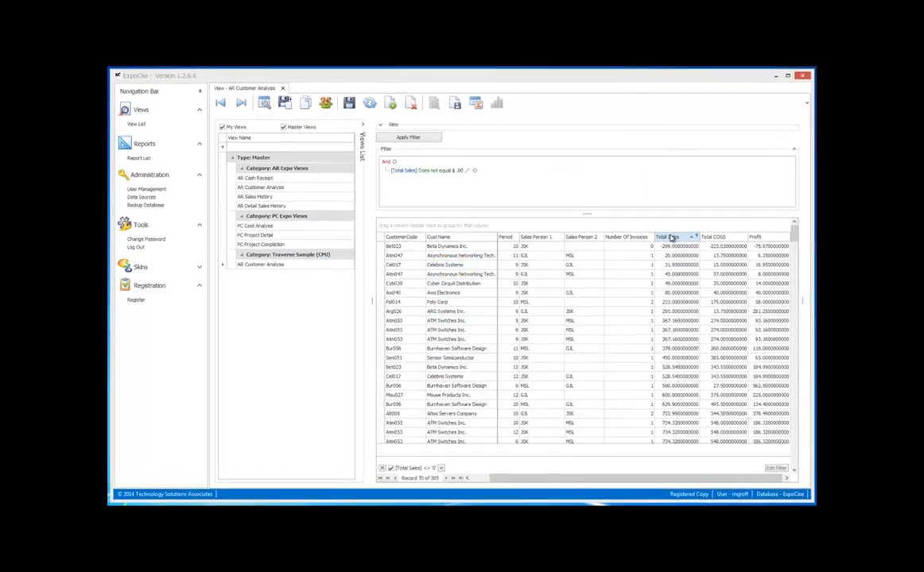
Step: Set the display format of the Total Sales column to $#,#.00
{"action": "right_click", "coordinate": [672, 238]}
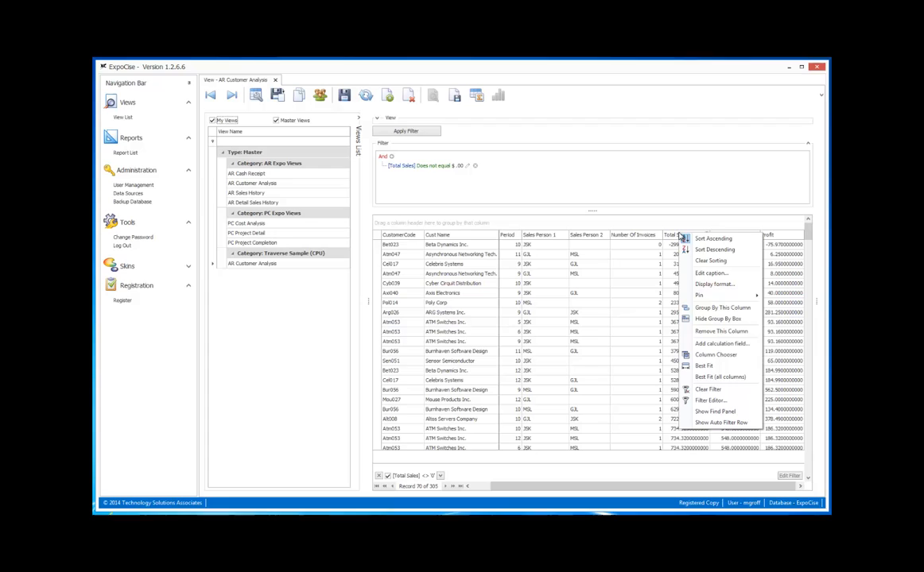
{"action": "left_click", "coordinate": [702, 286]}
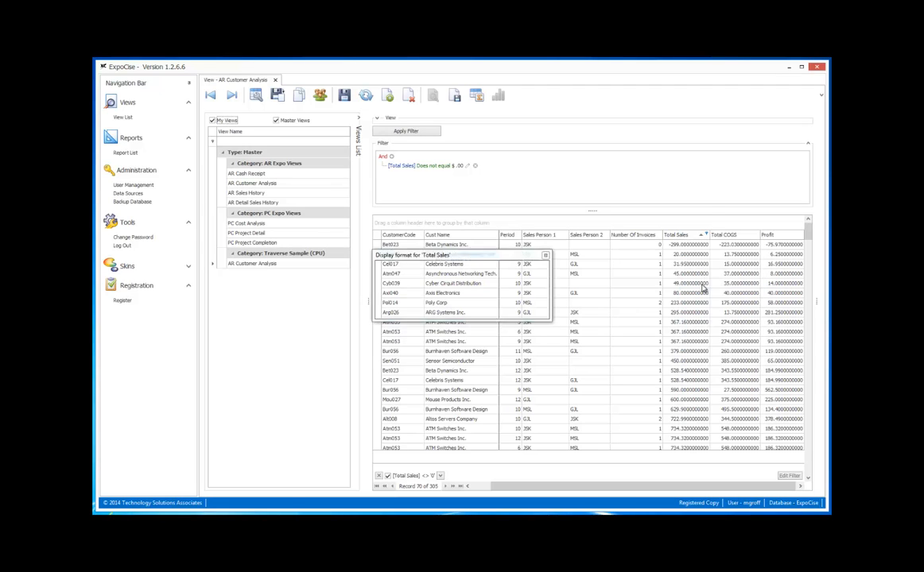
{"action": "left_click", "coordinate": [530, 277]}
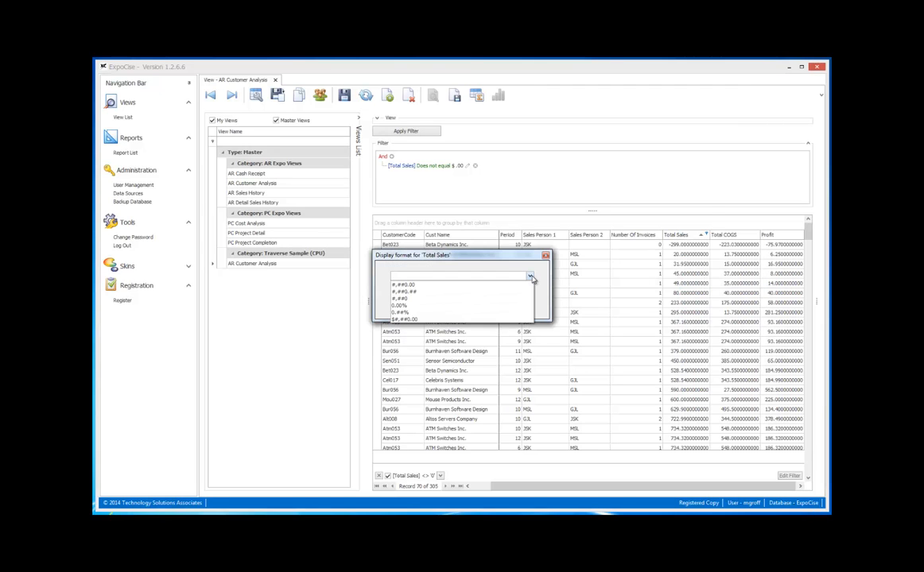
{"action": "left_click", "coordinate": [504, 276]}
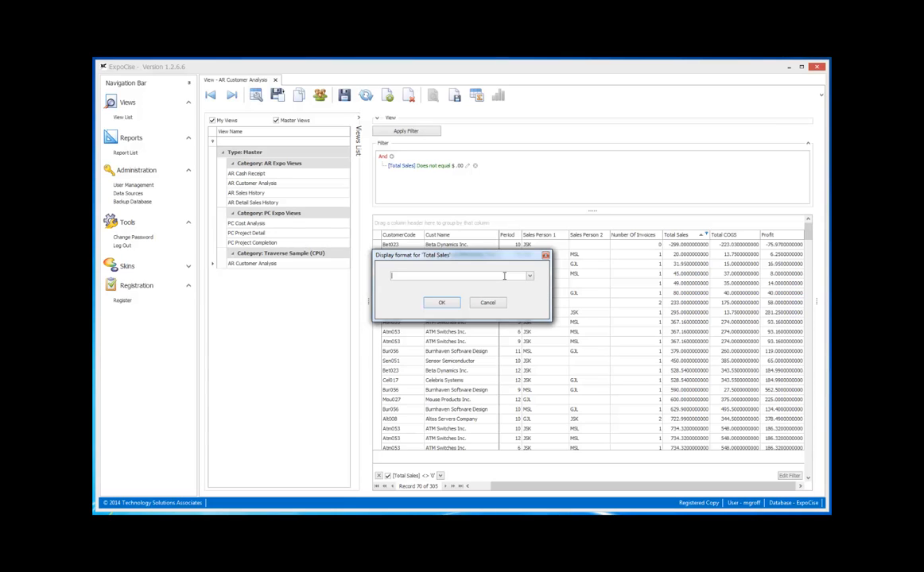
{"action": "type", "text": "$#,#.00"}
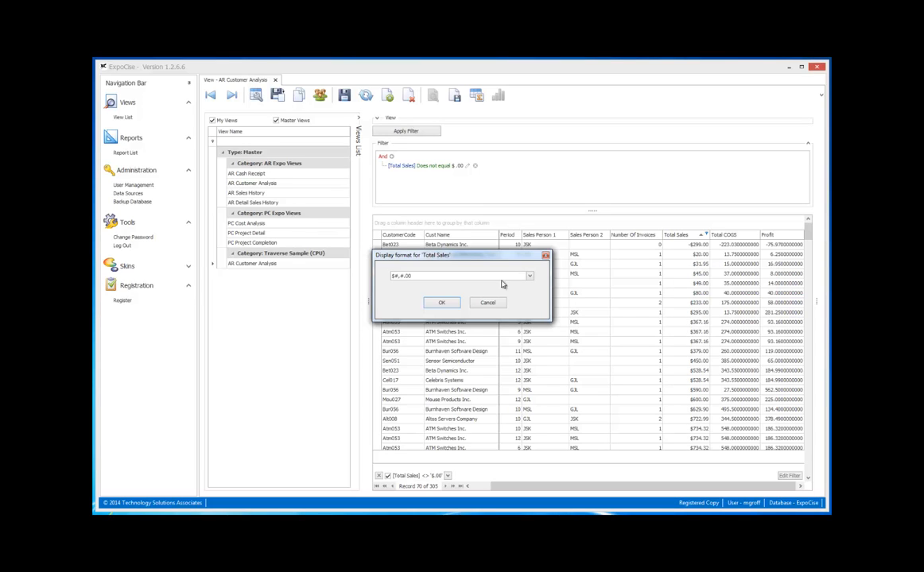
{"action": "left_click", "coordinate": [442, 303]}
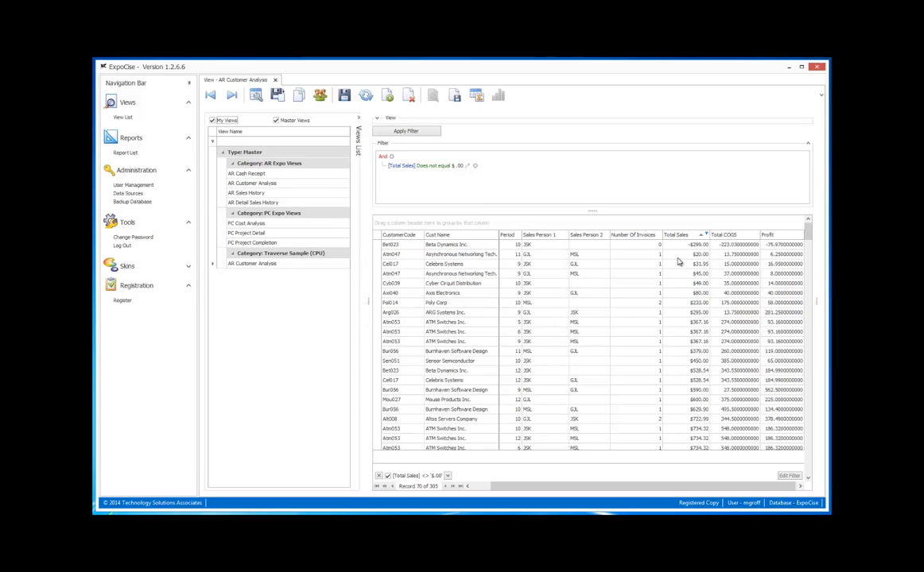
Step: Set the display format of the Total COGS column to $#,#.00
{"action": "right_click", "coordinate": [732, 237]}
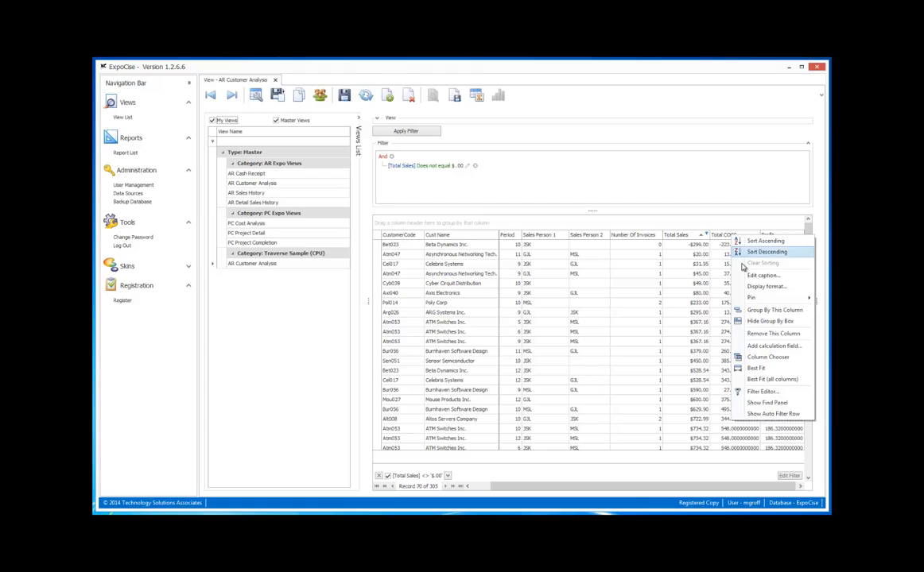
{"action": "left_click", "coordinate": [764, 287]}
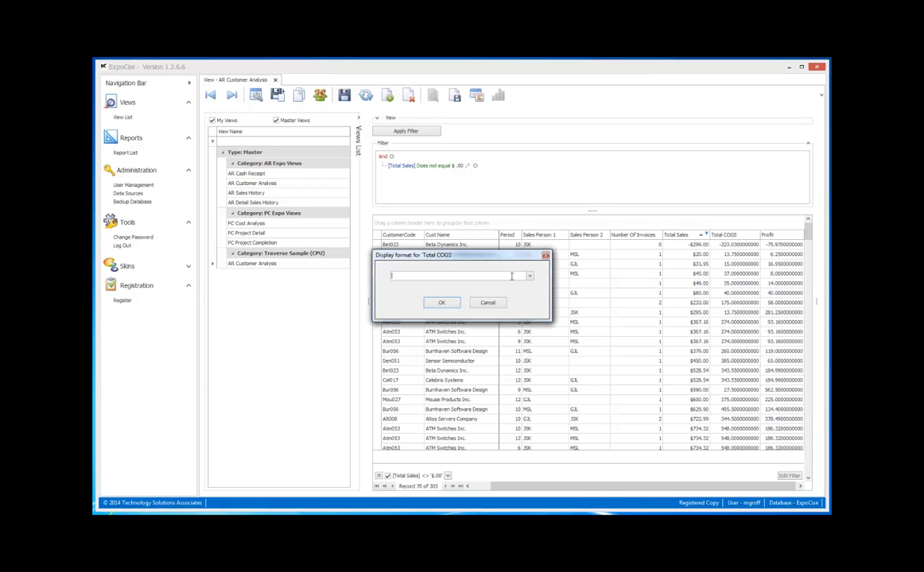
{"action": "type", "text": "$#,###.00"}
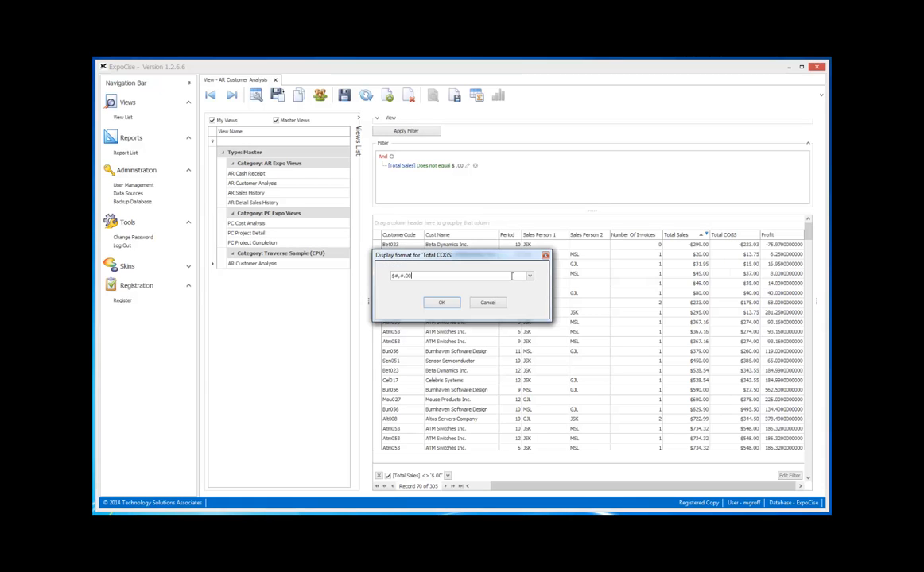
{"action": "left_click", "coordinate": [443, 303]}
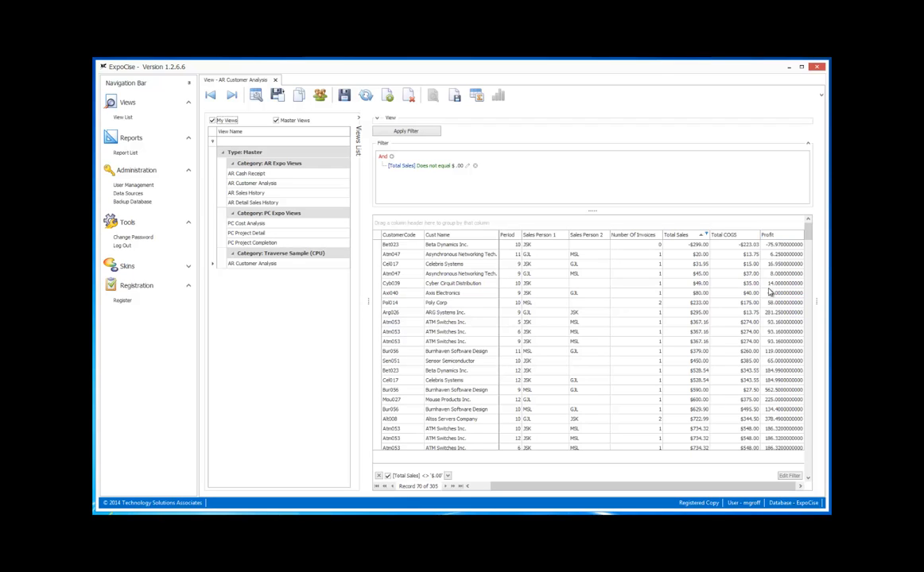
Step: Set the display format of the calculated Profit column to $#,#.00 in its calculation settings
{"action": "right_click", "coordinate": [784, 243]}
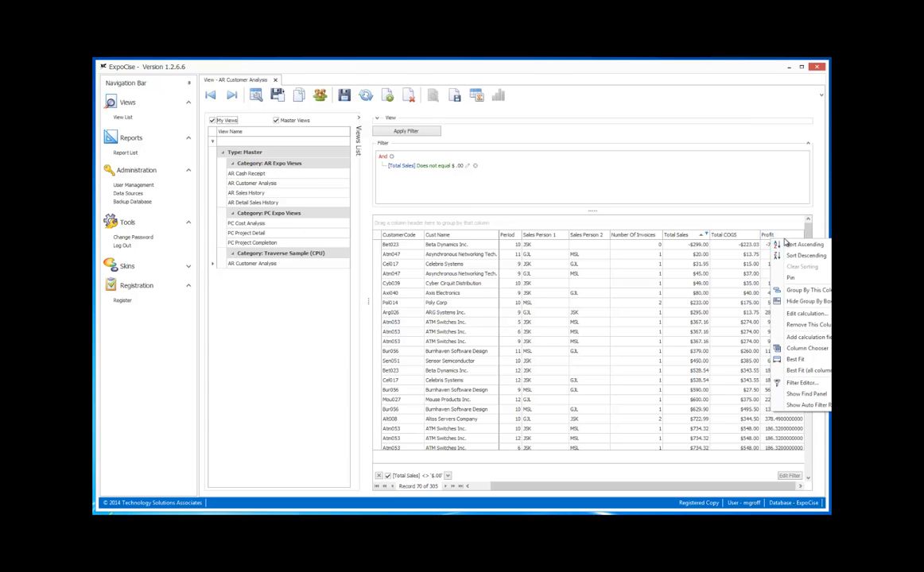
{"action": "left_click", "coordinate": [800, 316]}
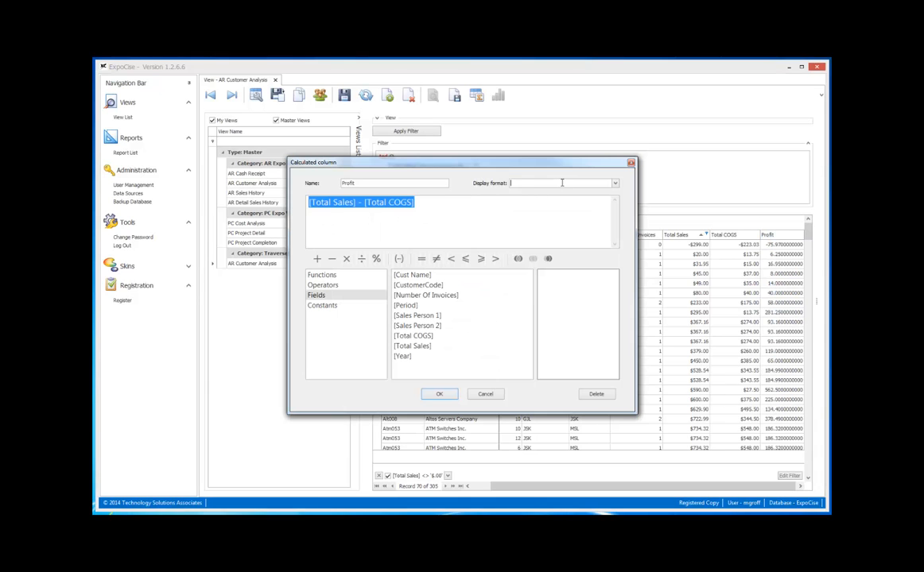
{"action": "type", "text": "$#,#.00"}
{"action": "left_click", "coordinate": [439, 394]}
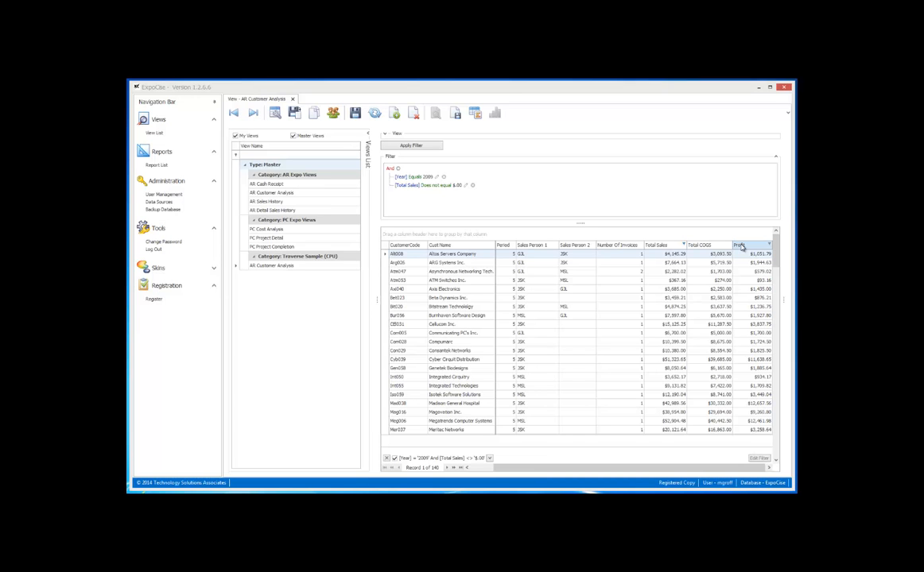
Step: Examine the formula and display format of the calculated Profit column without changing them
{"action": "right_click", "coordinate": [742, 246]}
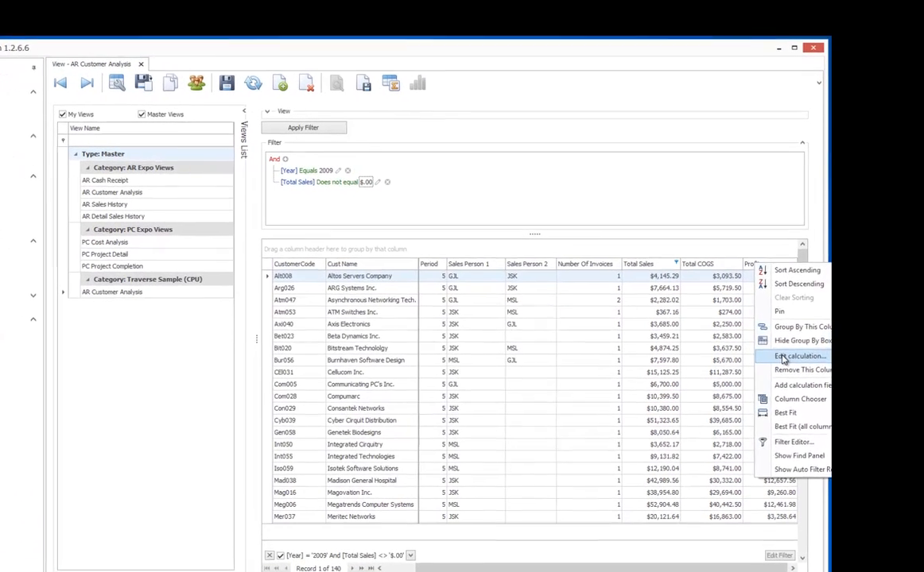
{"action": "left_click", "coordinate": [801, 314]}
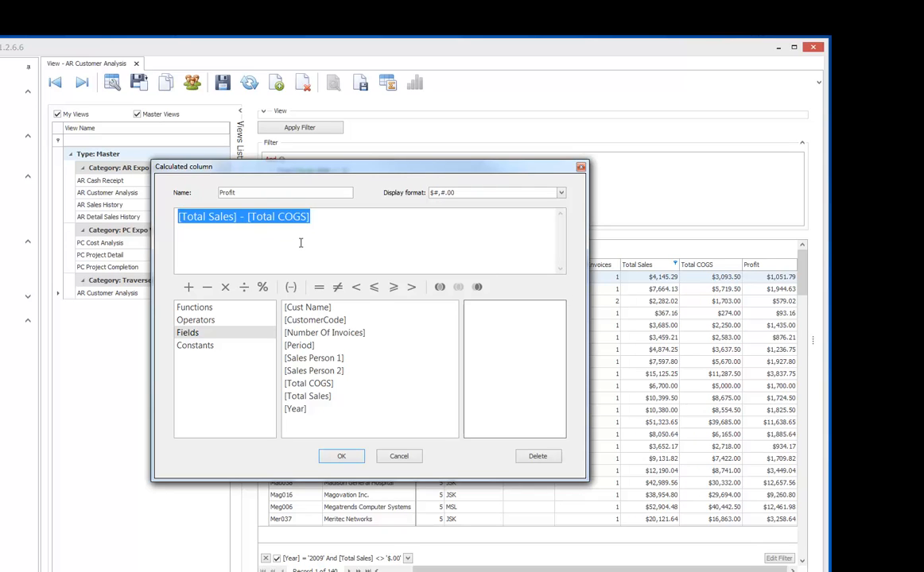
{"action": "left_click", "coordinate": [344, 459]}
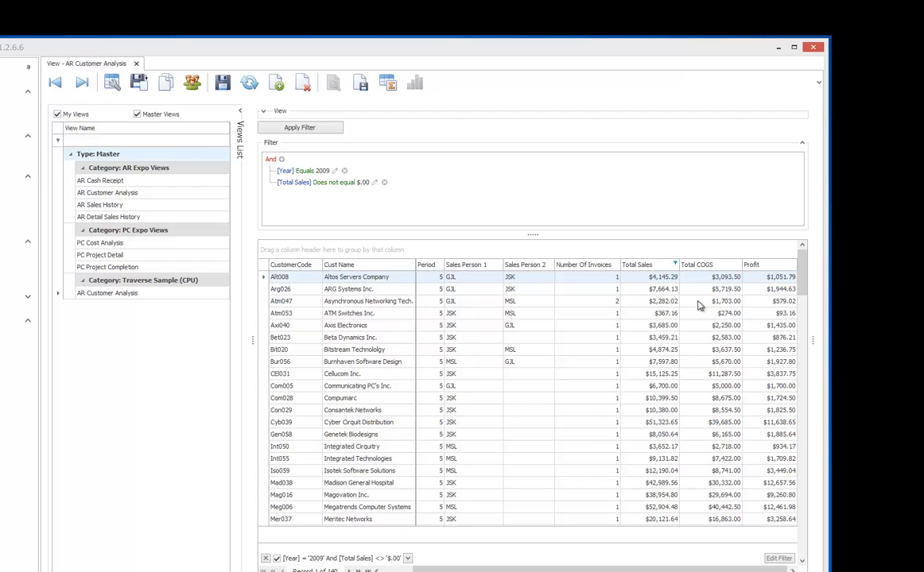
Step: Start a new calculated column in the view that uses the LocalDateTimeNow() function as its formula
{"action": "right_click", "coordinate": [752, 264]}
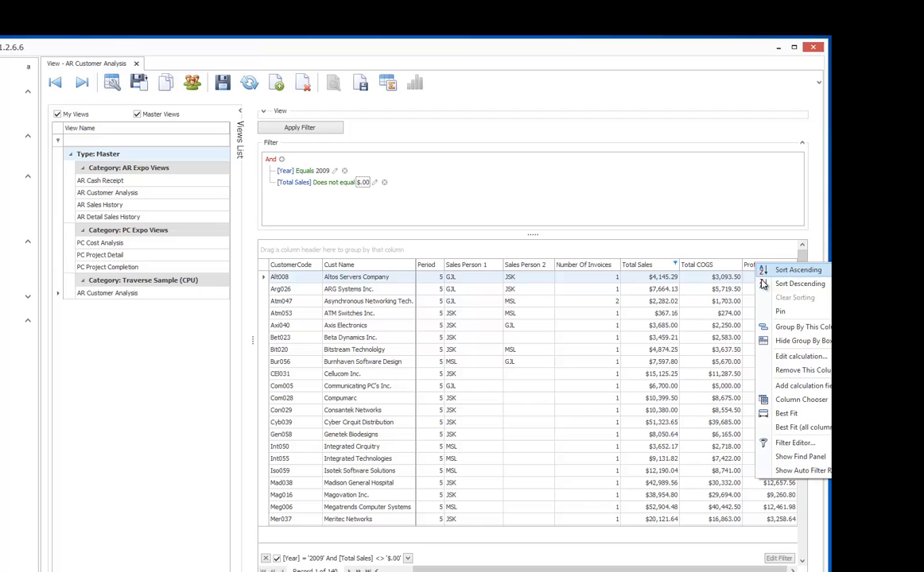
{"action": "left_click", "coordinate": [790, 385]}
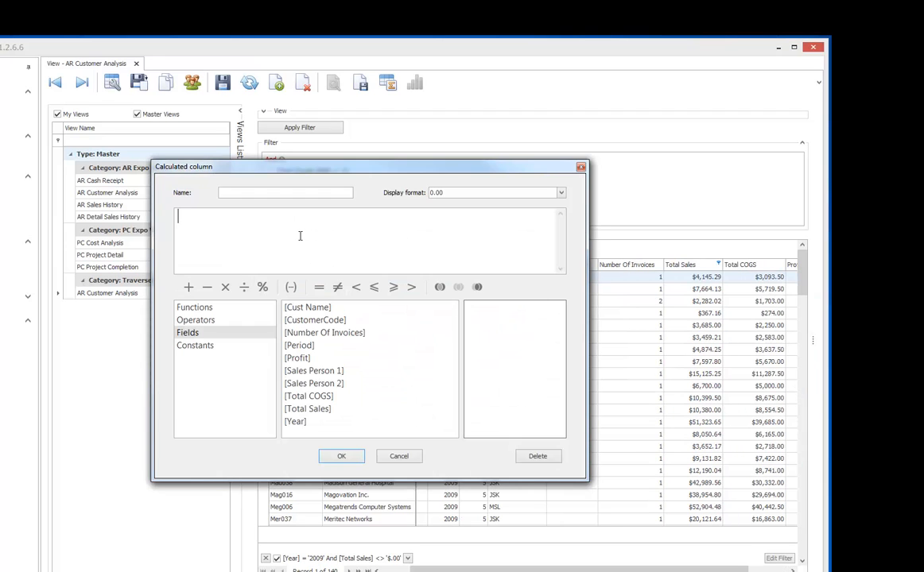
{"action": "left_click", "coordinate": [194, 308]}
{"action": "left_click_drag", "start_coordinate": [453, 336], "coordinate": [454, 387]}
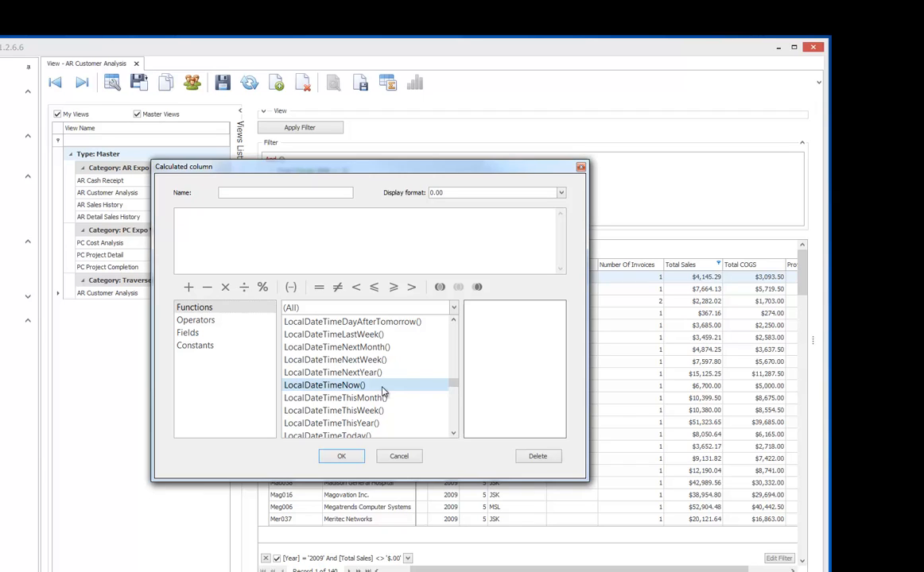
{"action": "left_click", "coordinate": [355, 388]}
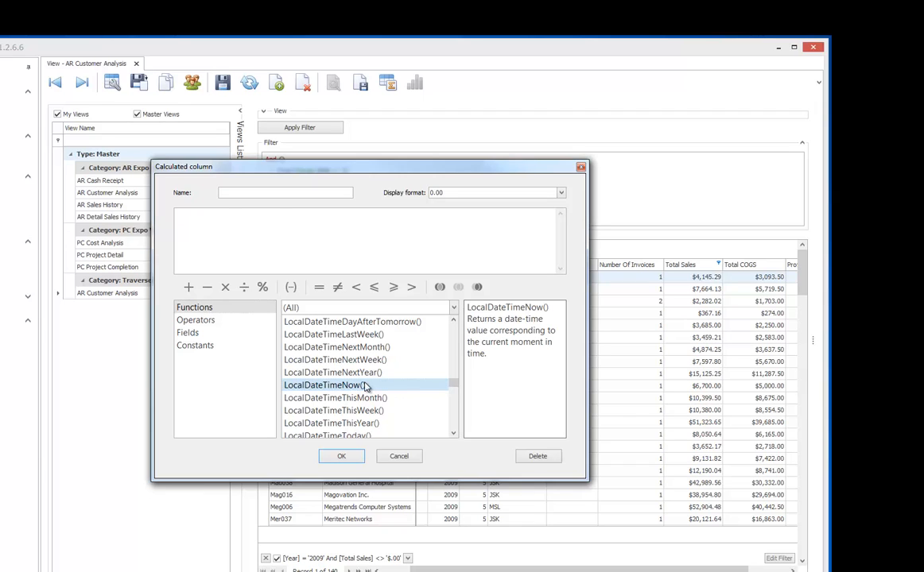
{"action": "double_click", "coordinate": [368, 386]}
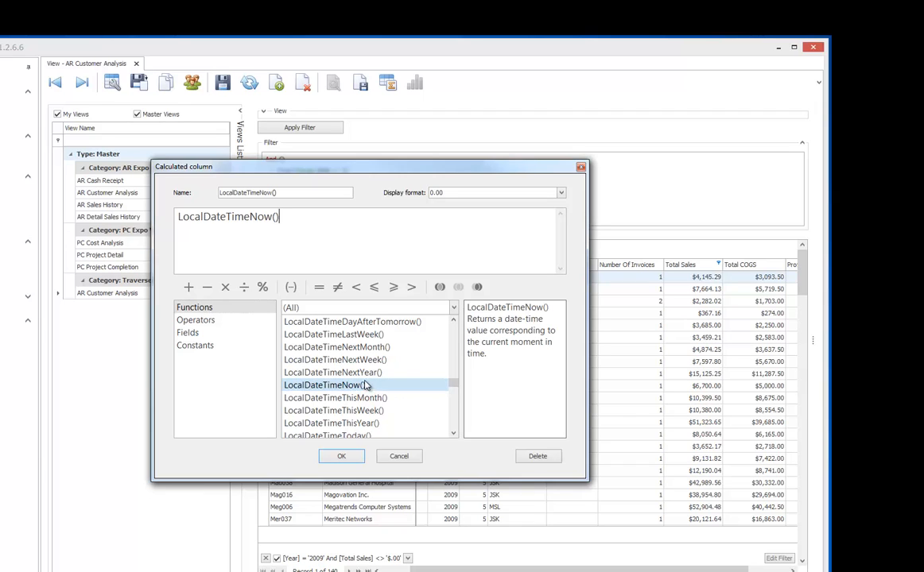
Step: Give the LocalDateTimeNow() column the MM/dd/yyyy h:mm tt display format, create it and widen it in the grid
{"action": "left_click", "coordinate": [562, 195]}
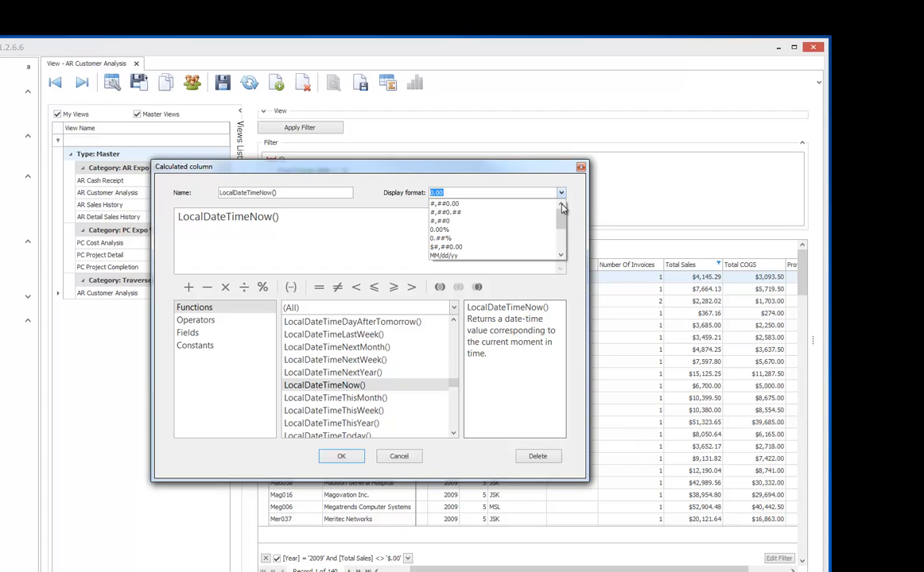
{"action": "left_click_drag", "start_coordinate": [562, 225], "coordinate": [559, 242]}
{"action": "left_click", "coordinate": [466, 246]}
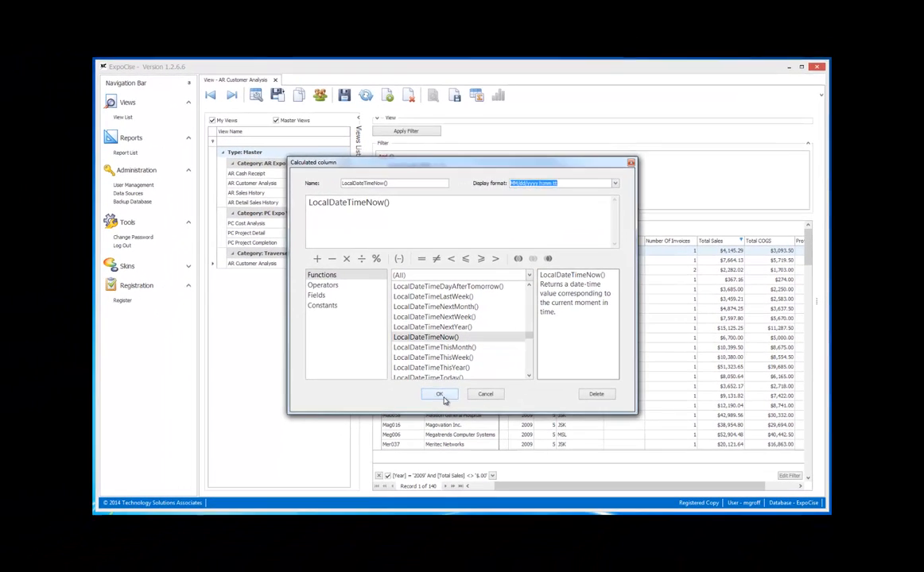
{"action": "left_click", "coordinate": [441, 396]}
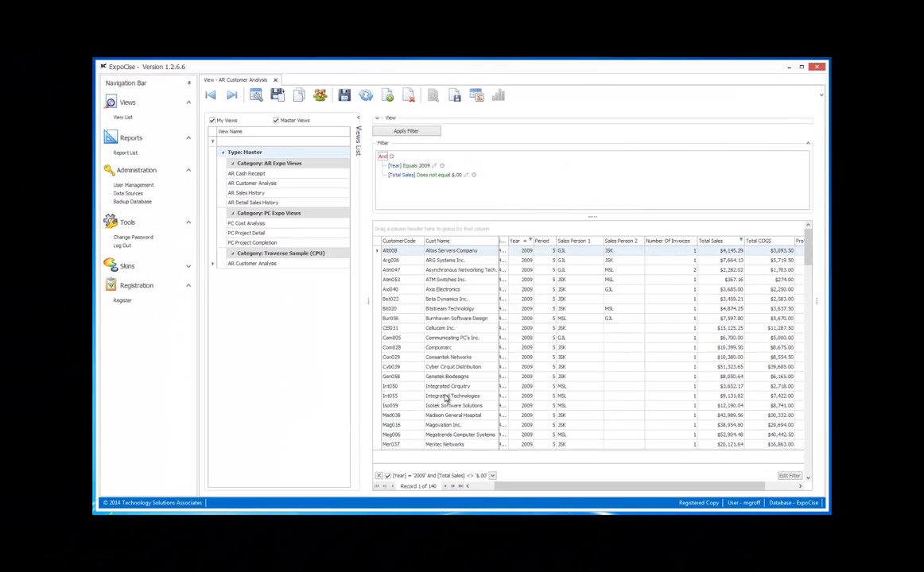
{"action": "left_click_drag", "start_coordinate": [510, 241], "coordinate": [584, 241]}
{"action": "left_click_drag", "start_coordinate": [544, 486], "coordinate": [515, 482]}
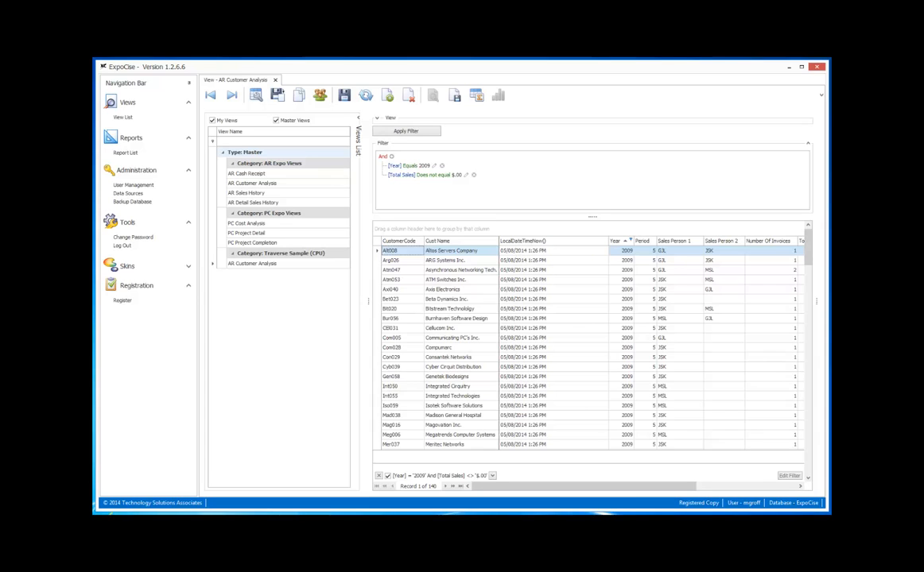
Step: Delete the calculated LocalDateTimeNow() column from the view
{"action": "right_click", "coordinate": [563, 241]}
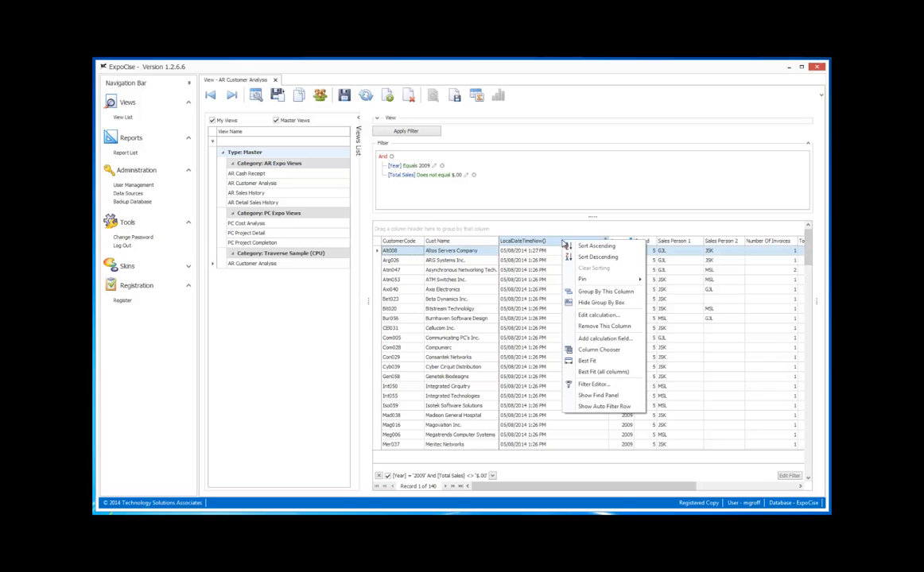
{"action": "left_click", "coordinate": [589, 316]}
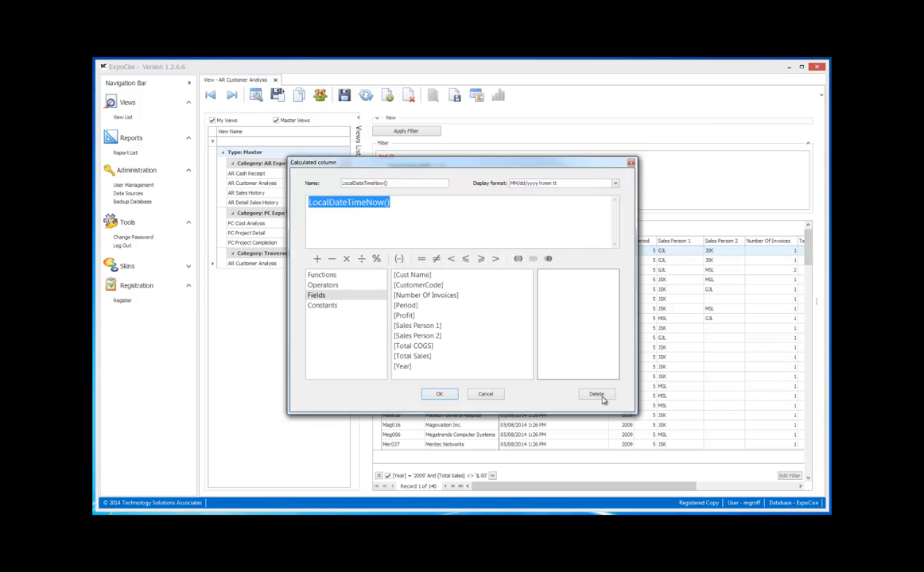
{"action": "left_click", "coordinate": [598, 395]}
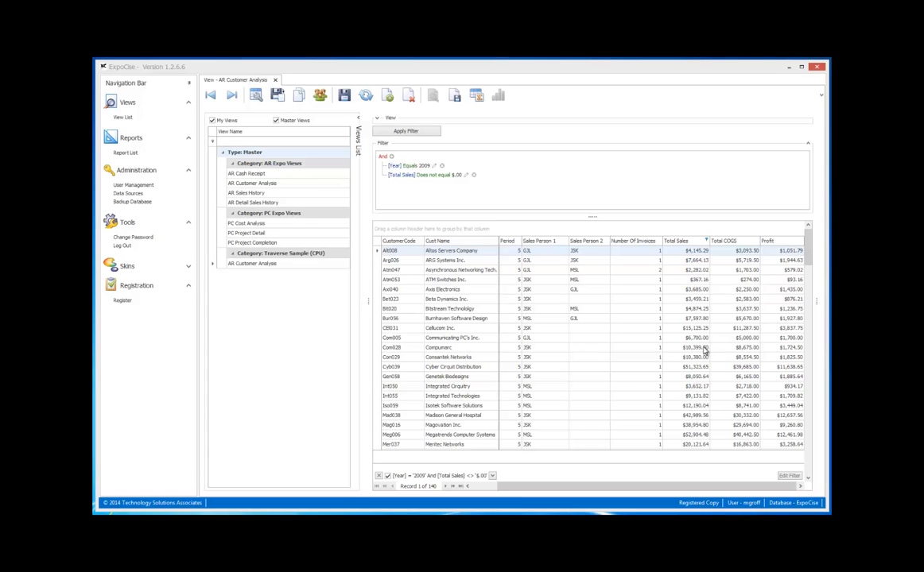
Step: Add a calculated column named Profit % with the formula [Total Sales] / [Profit]
{"action": "right_click", "coordinate": [770, 241]}
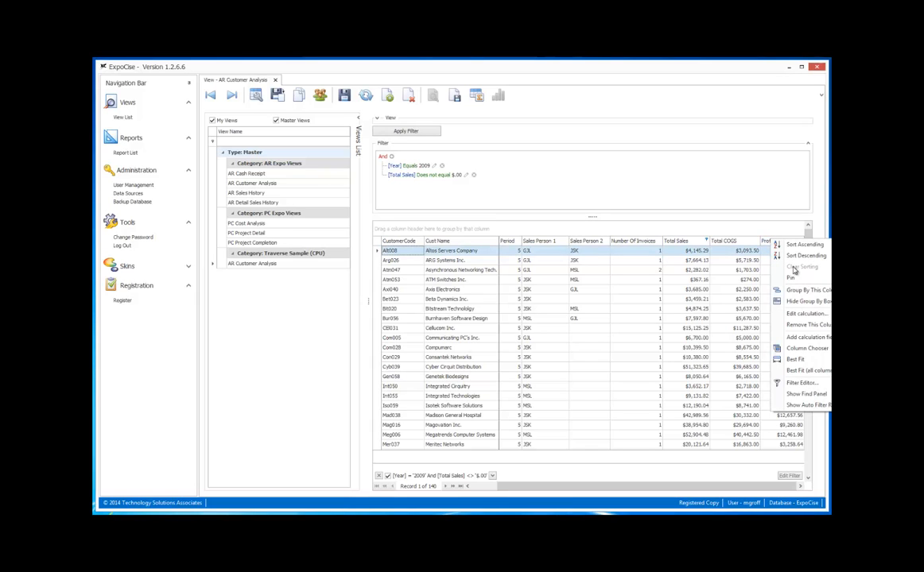
{"action": "left_click", "coordinate": [805, 337]}
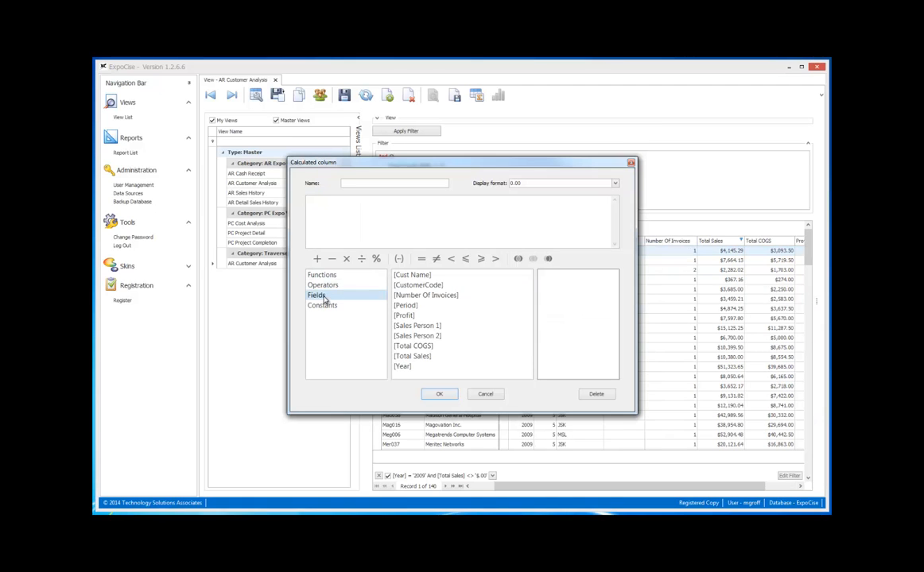
{"action": "left_click", "coordinate": [416, 358]}
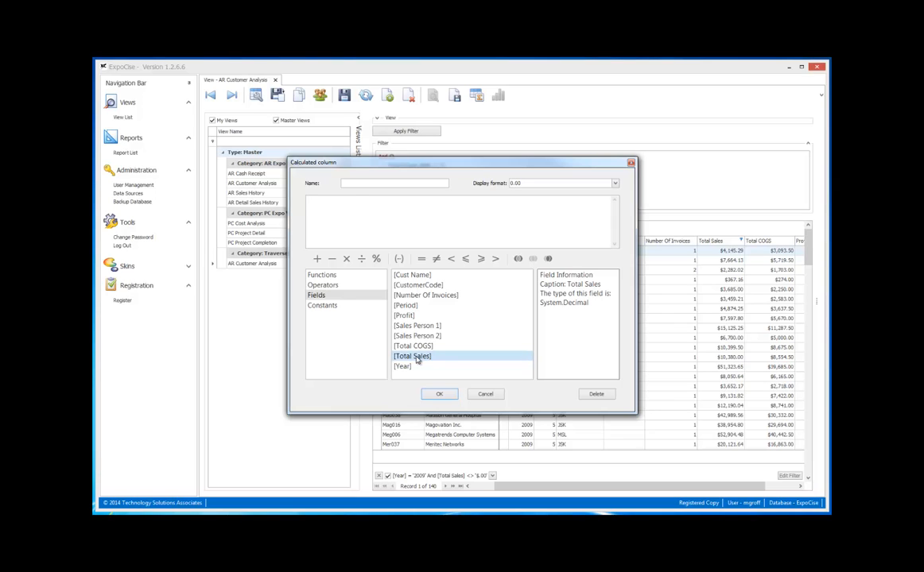
{"action": "double_click", "coordinate": [416, 358]}
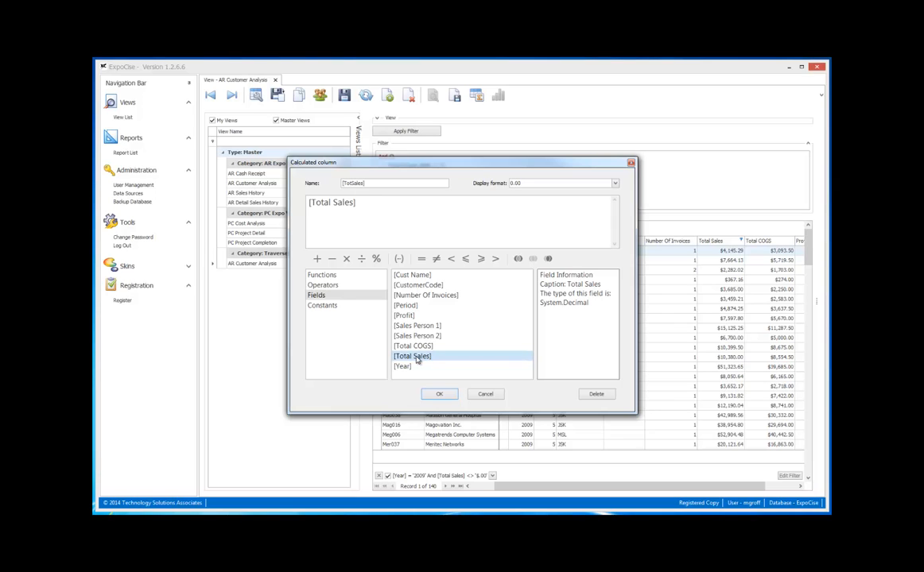
{"action": "left_click", "coordinate": [361, 259]}
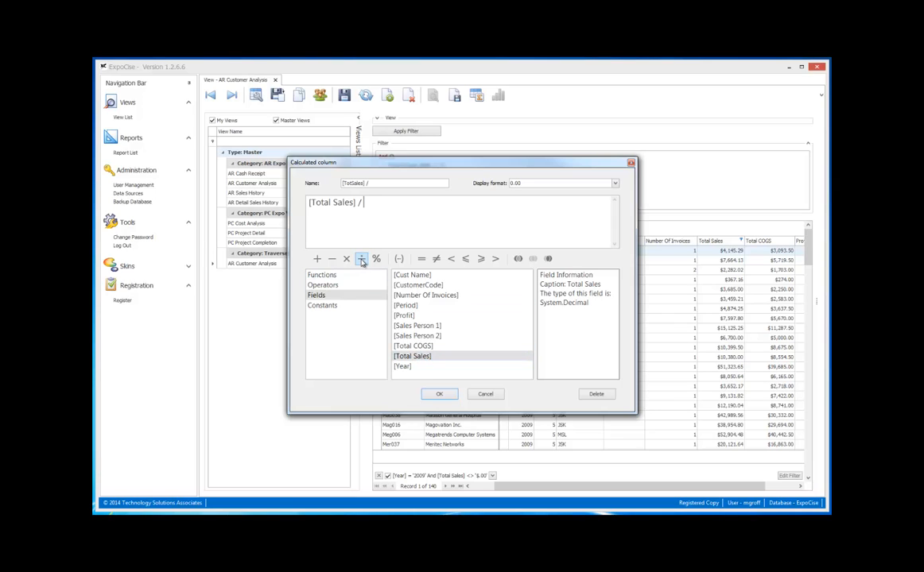
{"action": "double_click", "coordinate": [412, 318]}
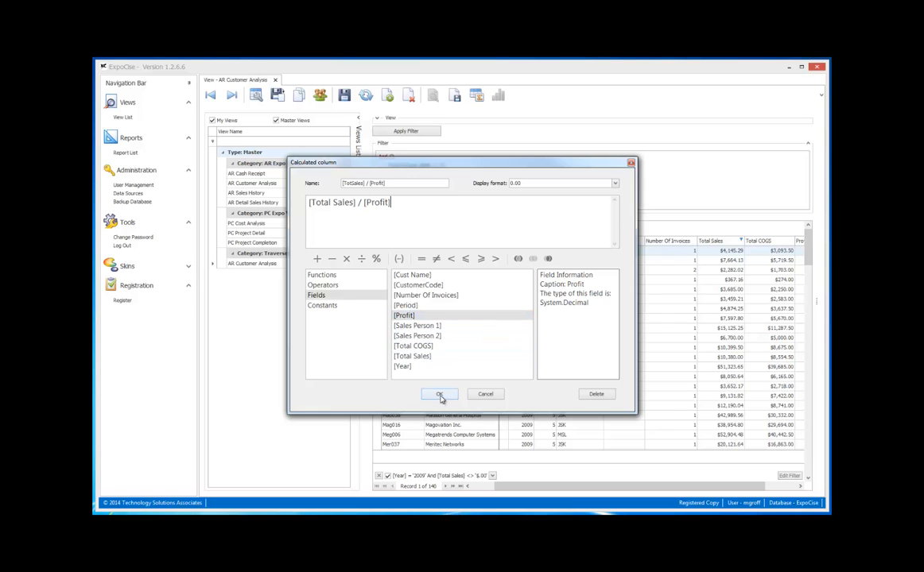
{"action": "left_click_drag", "start_coordinate": [395, 182], "coordinate": [287, 185]}
{"action": "type", "text": "Profit %"}
{"action": "left_click", "coordinate": [439, 394]}
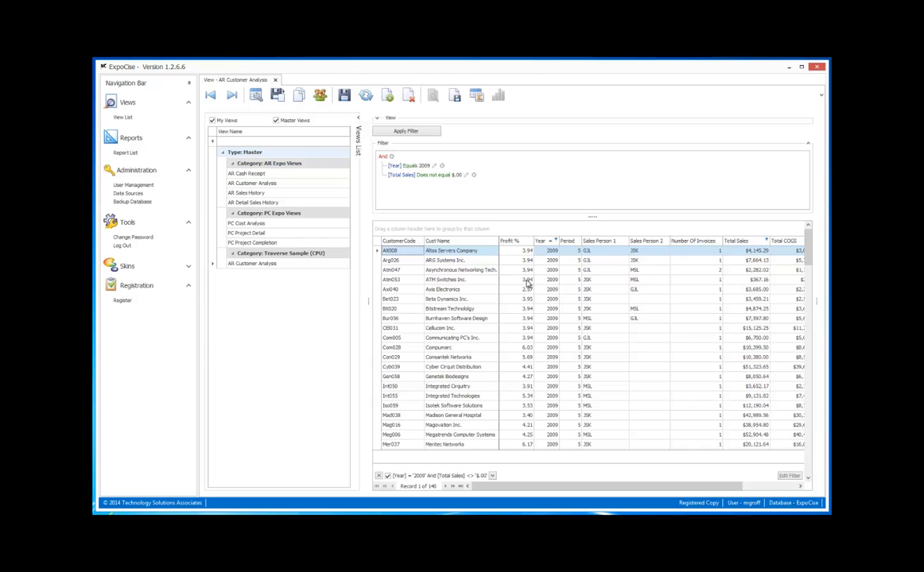
Step: Move the Profit % column to the end of the grid, directly after the Profit column
{"action": "left_click_drag", "start_coordinate": [517, 244], "coordinate": [736, 241]}
{"action": "left_click_drag", "start_coordinate": [605, 487], "coordinate": [698, 485]}
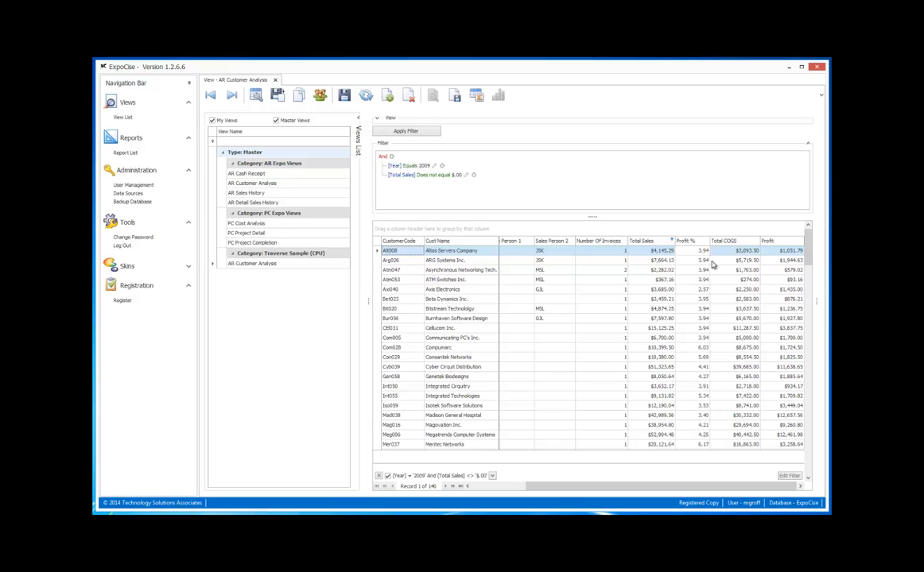
{"action": "left_click_drag", "start_coordinate": [691, 243], "coordinate": [805, 245]}
{"action": "left_click_drag", "start_coordinate": [685, 241], "coordinate": [809, 228]}
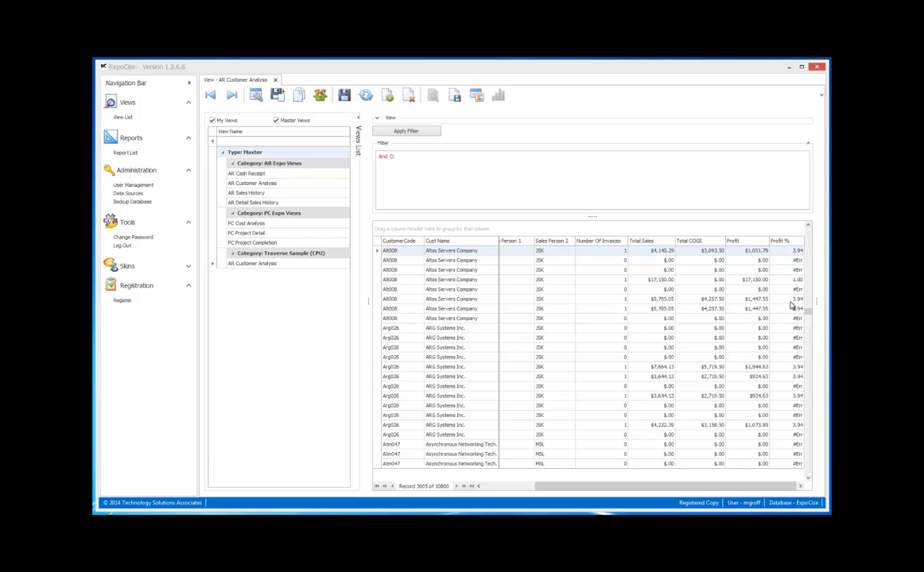
Step: Edit the Profit % calculation and insert the Iif(, , ) function in front of its existing formula
{"action": "right_click", "coordinate": [783, 241]}
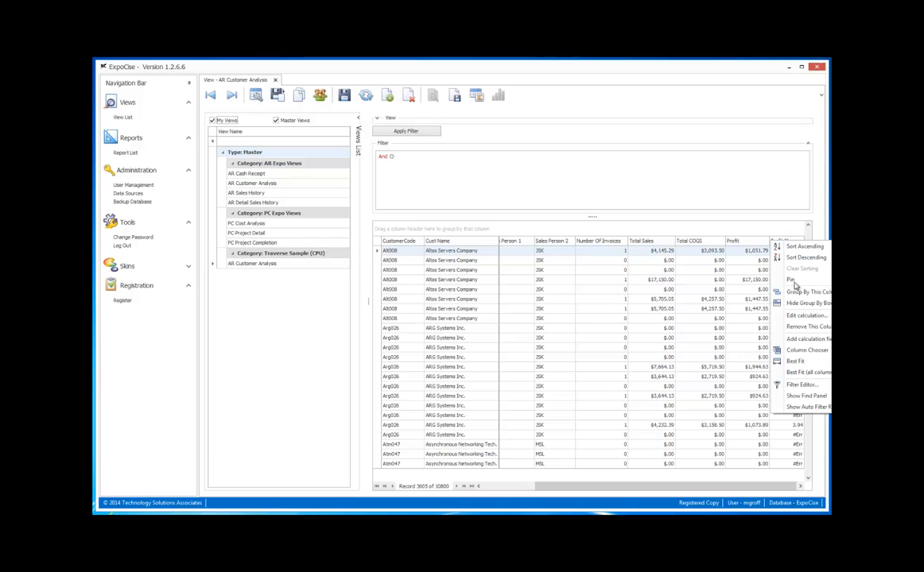
{"action": "left_click", "coordinate": [801, 316]}
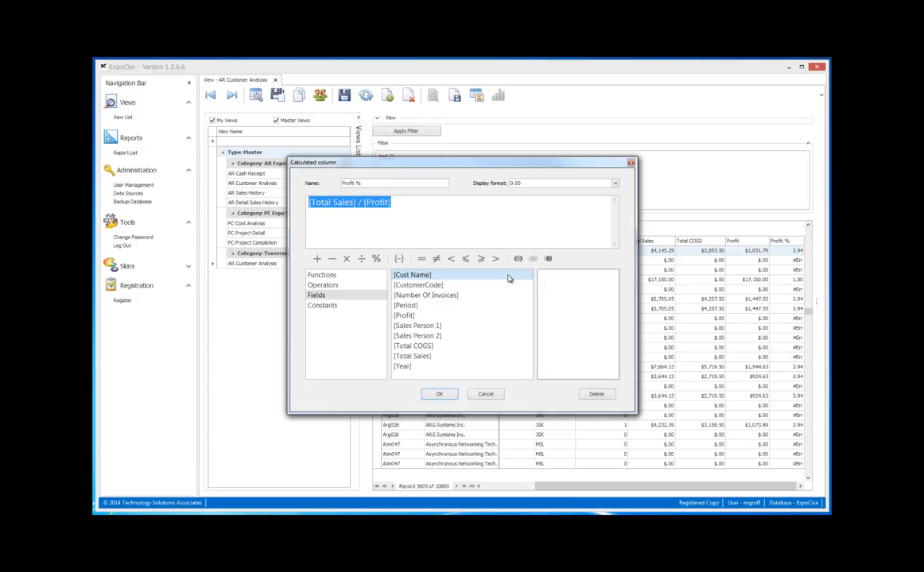
{"action": "left_click", "coordinate": [334, 279]}
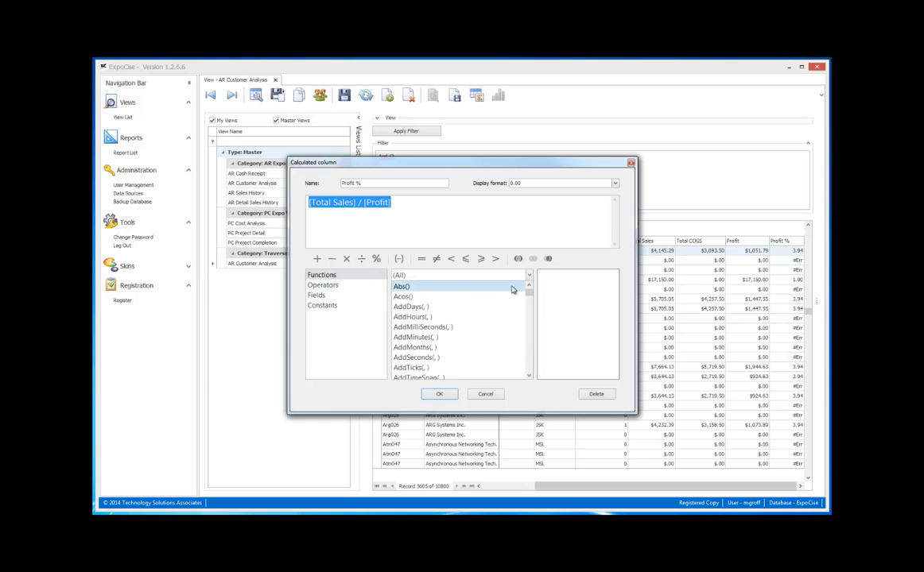
{"action": "left_click_drag", "start_coordinate": [528, 292], "coordinate": [526, 329]}
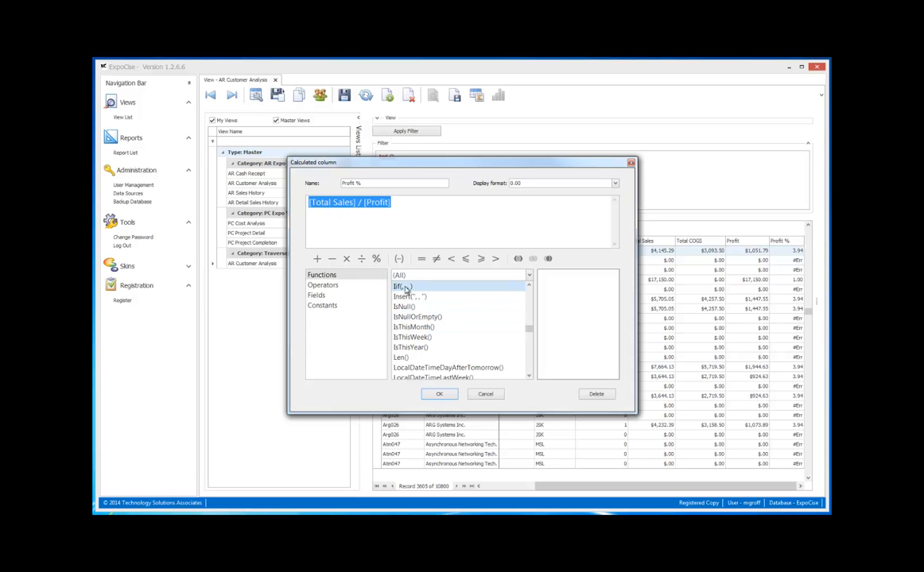
{"action": "left_click", "coordinate": [333, 209]}
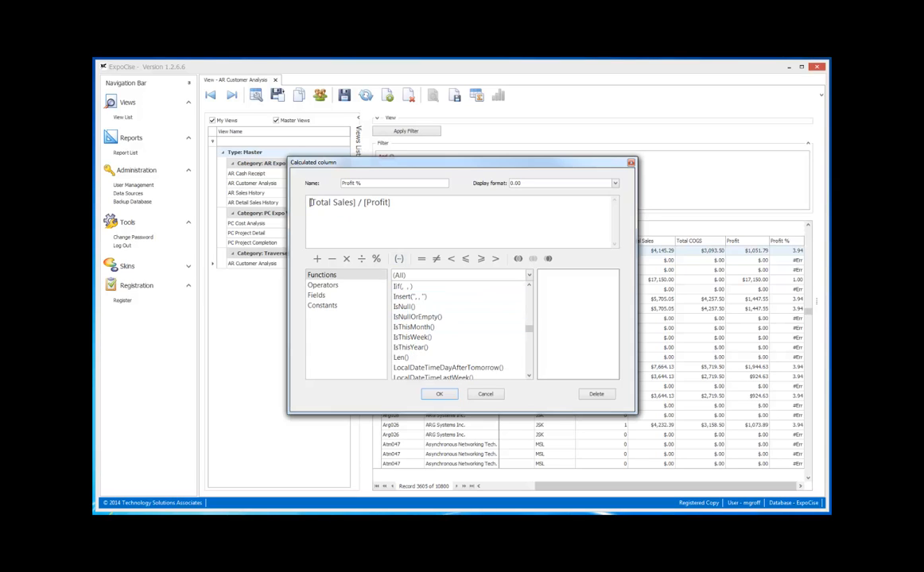
{"action": "double_click", "coordinate": [401, 286]}
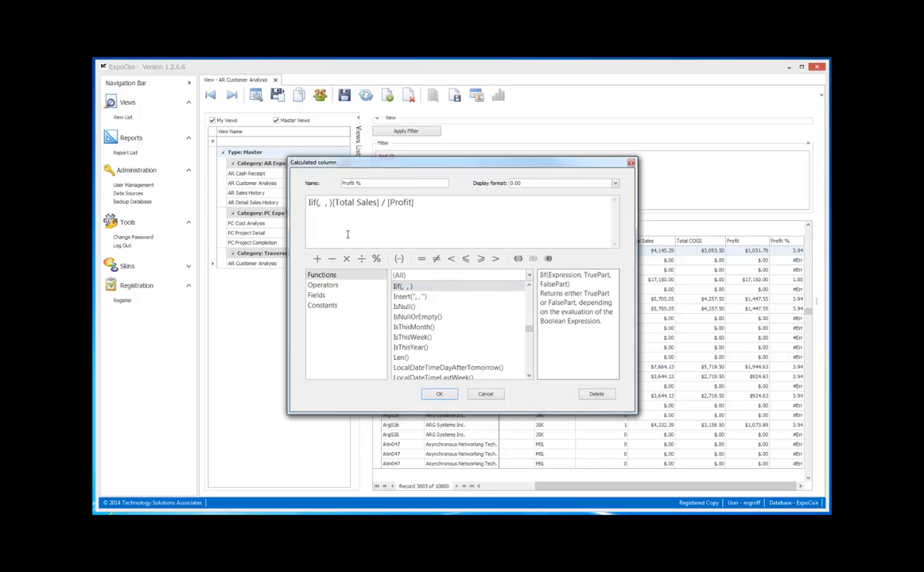
Step: Enter [Profit] != 0.00 as the condition of the Iif function in the Profit % formula
{"action": "left_click", "coordinate": [321, 296]}
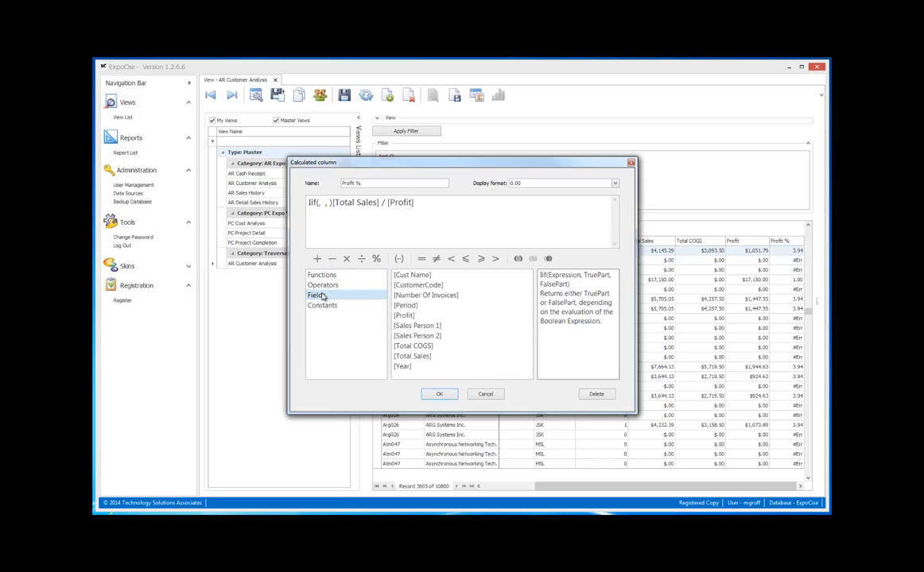
{"action": "double_click", "coordinate": [404, 316]}
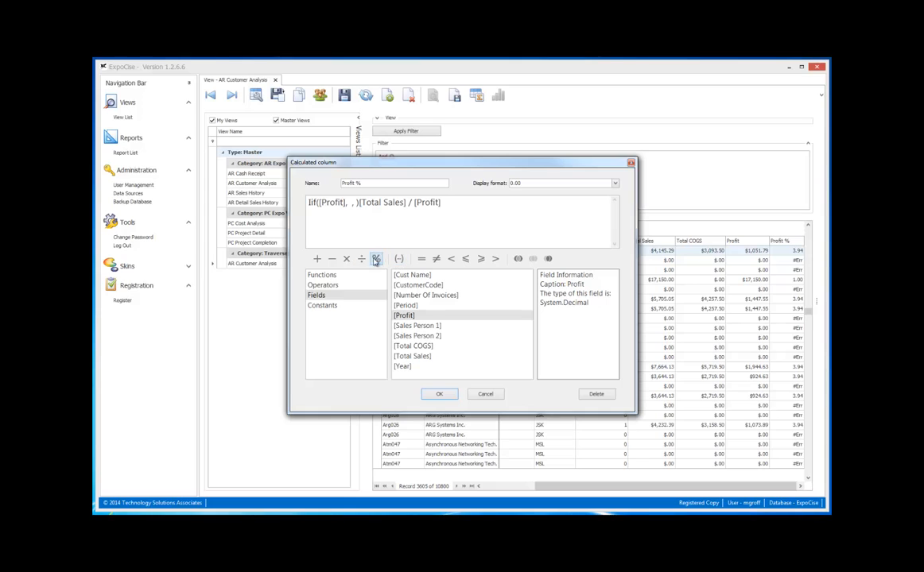
{"action": "double_click", "coordinate": [435, 258]}
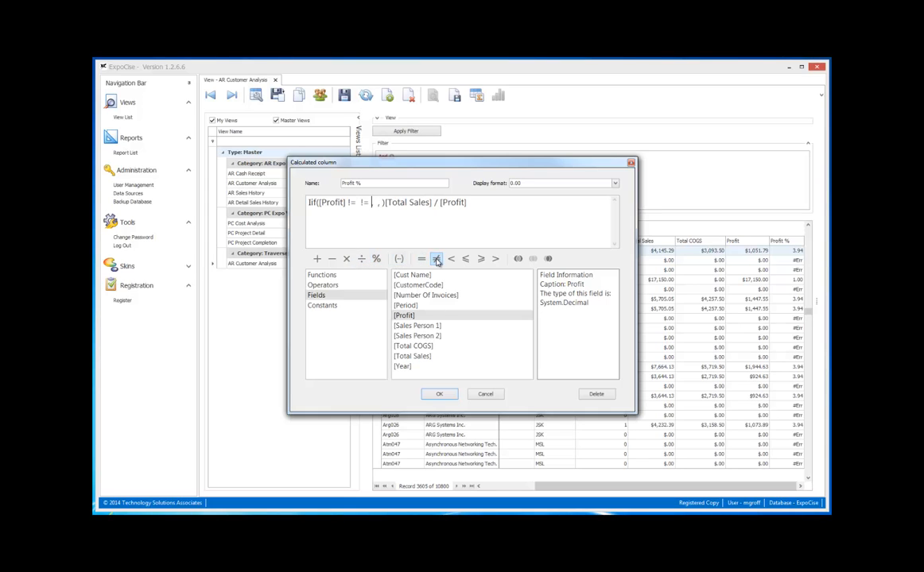
{"action": "key", "text": "BackSpace"}
{"action": "key", "text": "BackSpace"}
{"action": "key", "text": "BackSpace"}
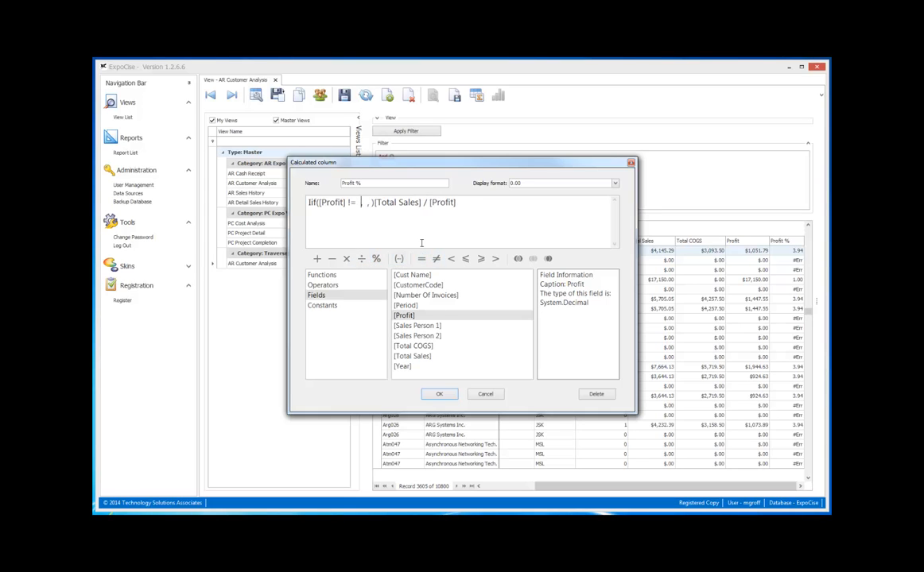
{"action": "key", "text": "BackSpace"}
{"action": "type", "text": "0.00"}
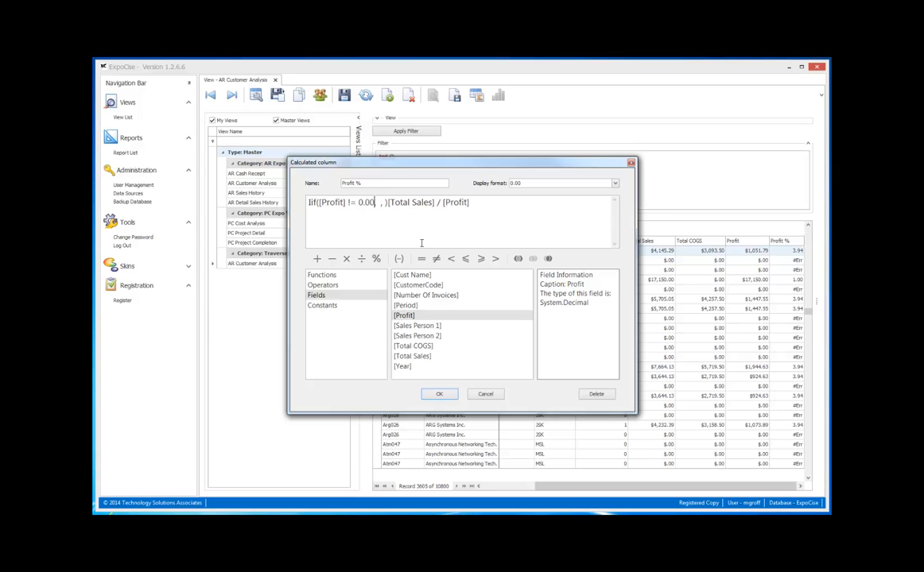
Step: Complete the Profit % formula as Iif([Profit] != 0.00,[Total Sales] / [Profit],0.00) and apply it
{"action": "key", "text": "Delete"}
{"action": "key", "text": "Delete"}
{"action": "key", "text": "Delete"}
{"action": "key", "text": "Delete"}
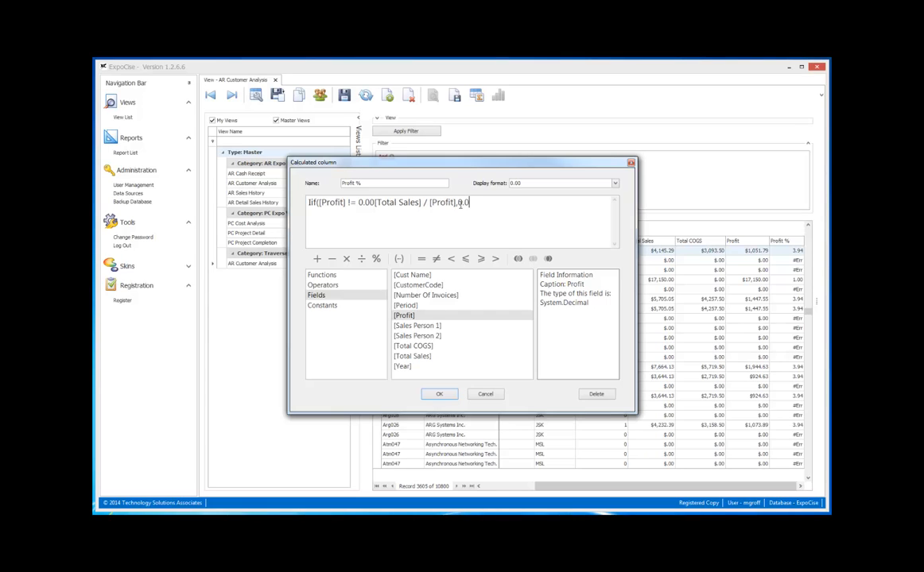
{"action": "type", "text": "0"}
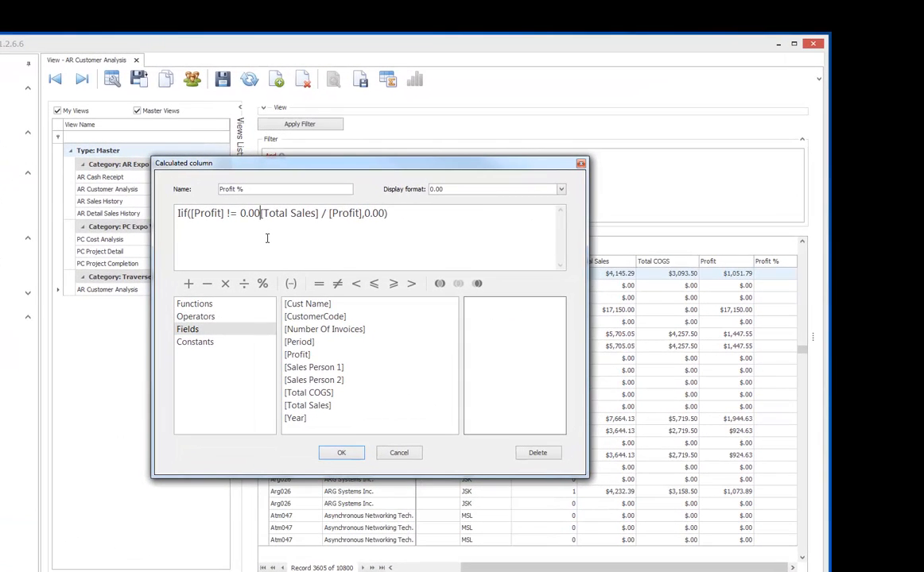
{"action": "type", "text": ","}
{"action": "left_click", "coordinate": [341, 453]}
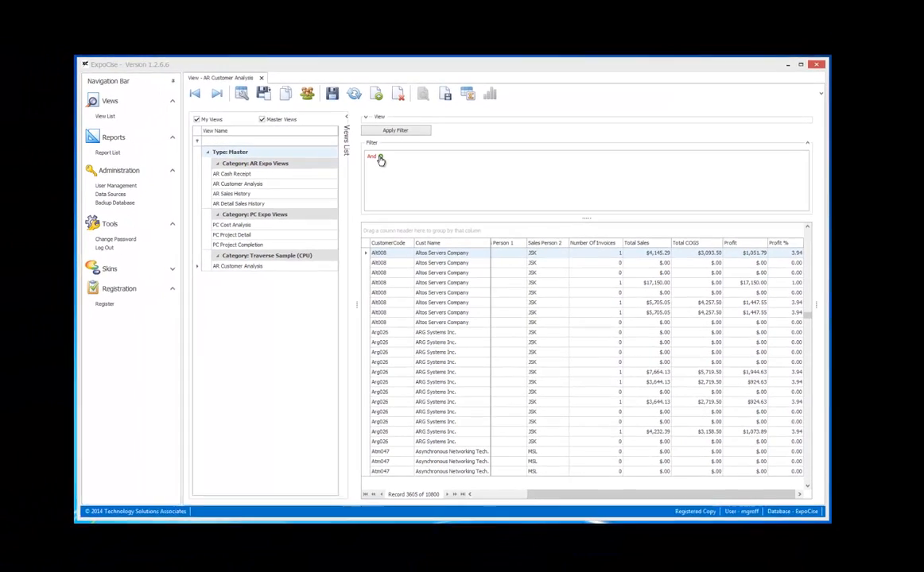
Step: Add the filter condition Profit % is greater than 0 and apply it to the grid
{"action": "left_click", "coordinate": [281, 156]}
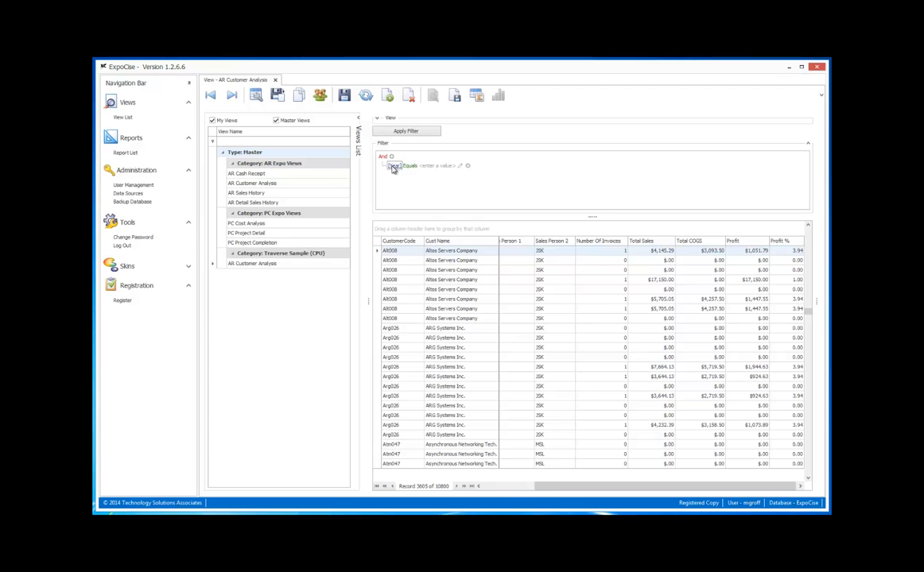
{"action": "left_click", "coordinate": [392, 165]}
{"action": "left_click", "coordinate": [398, 239]}
{"action": "left_click", "coordinate": [418, 166]}
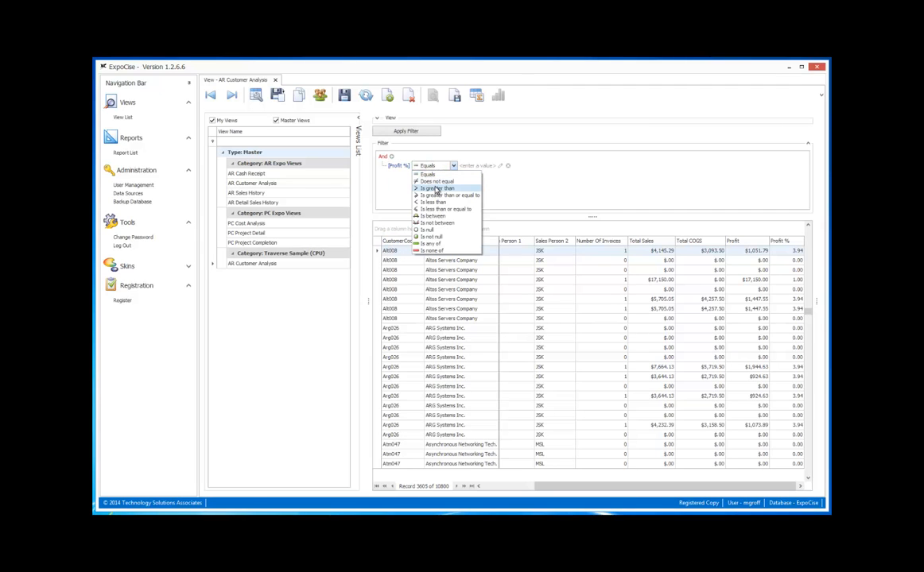
{"action": "left_click", "coordinate": [437, 188]}
{"action": "left_click", "coordinate": [458, 164]}
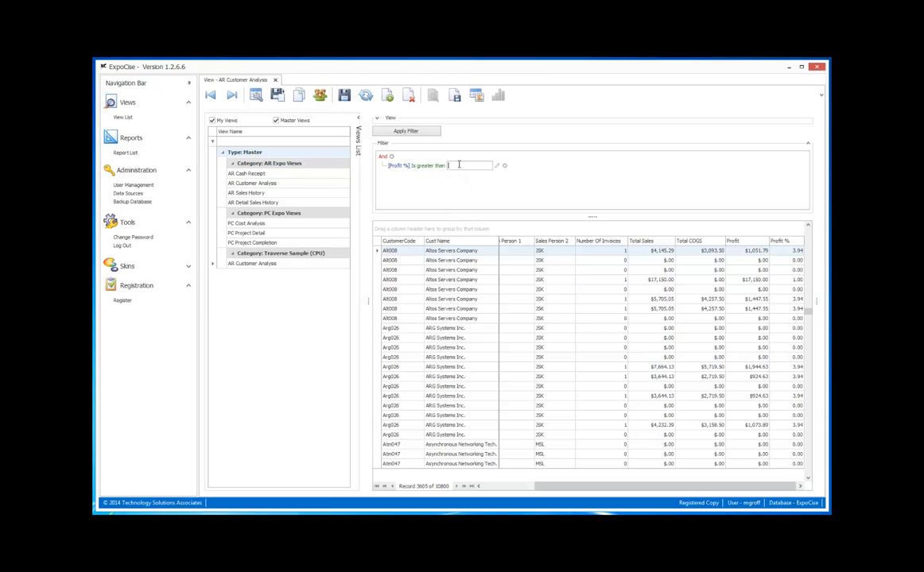
{"action": "type", "text": "0"}
{"action": "key", "text": "Return"}
{"action": "left_click", "coordinate": [423, 132]}
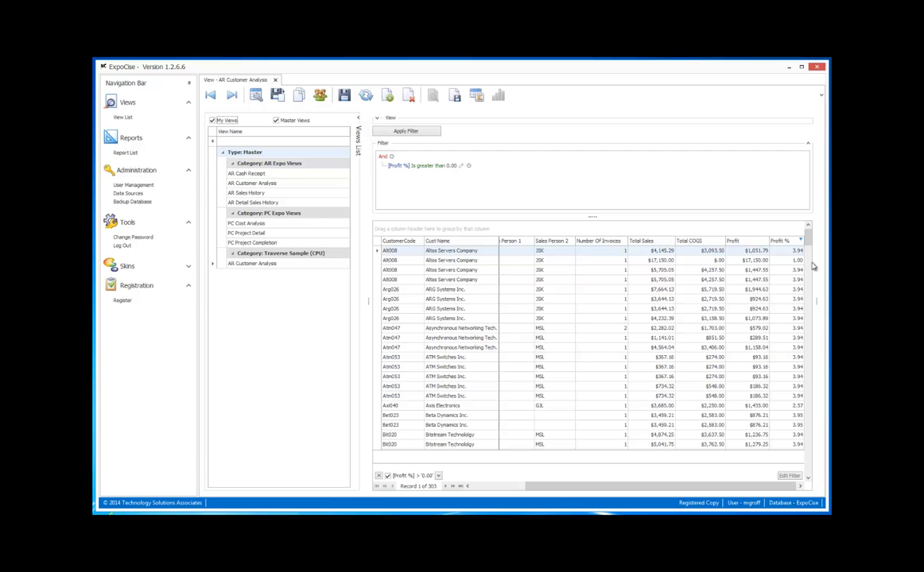
{"action": "left_click_drag", "start_coordinate": [812, 267], "coordinate": [810, 226]}
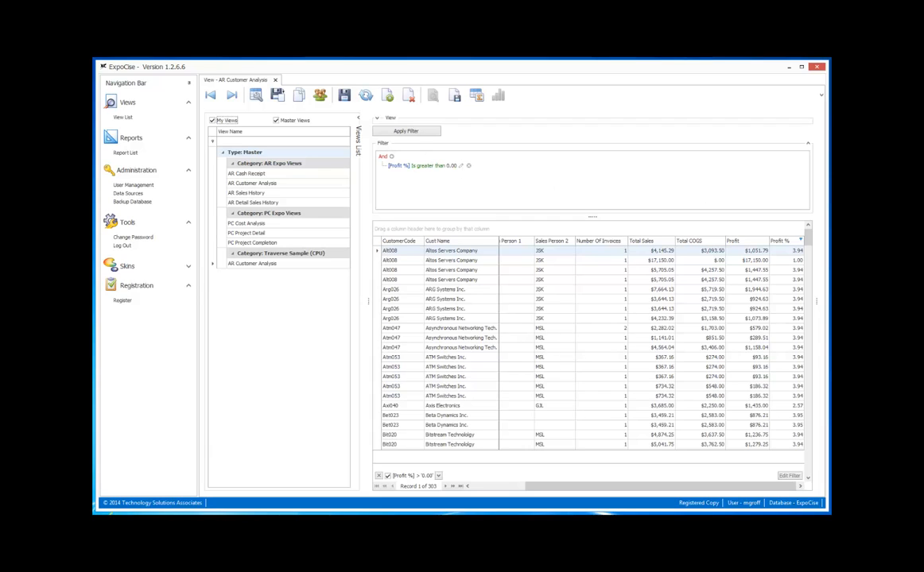
Step: Add a new calculated field to the grid and name it Profit Share
{"action": "right_click", "coordinate": [782, 244]}
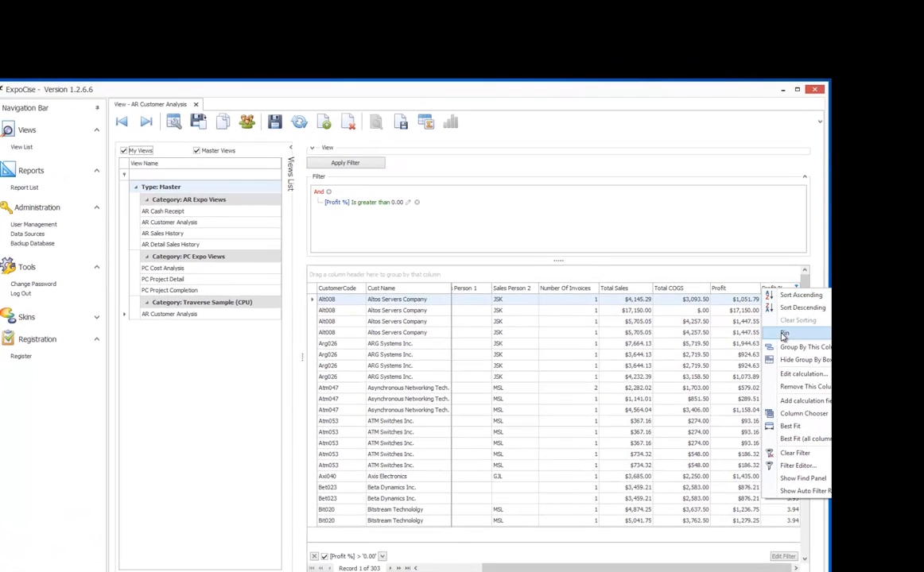
{"action": "left_click", "coordinate": [795, 400]}
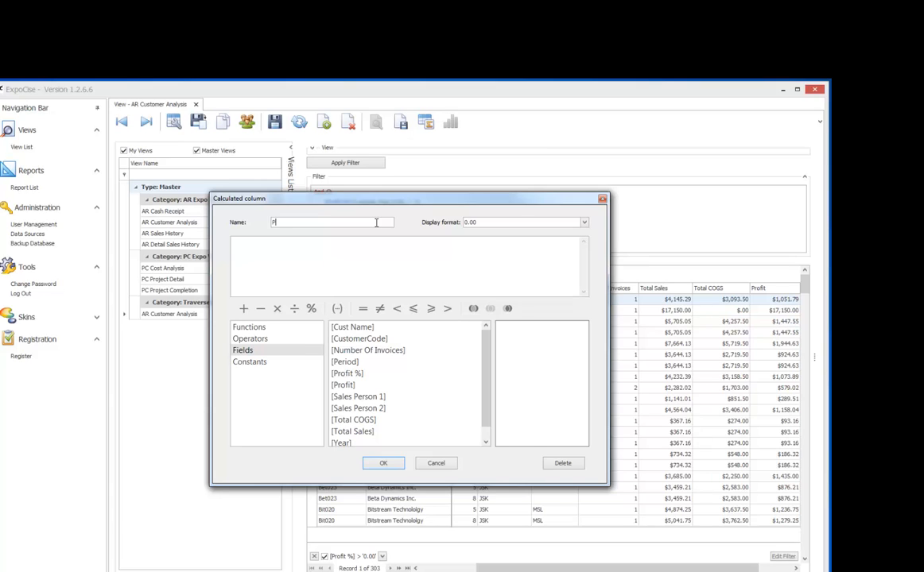
{"action": "type", "text": "rofit Share"}
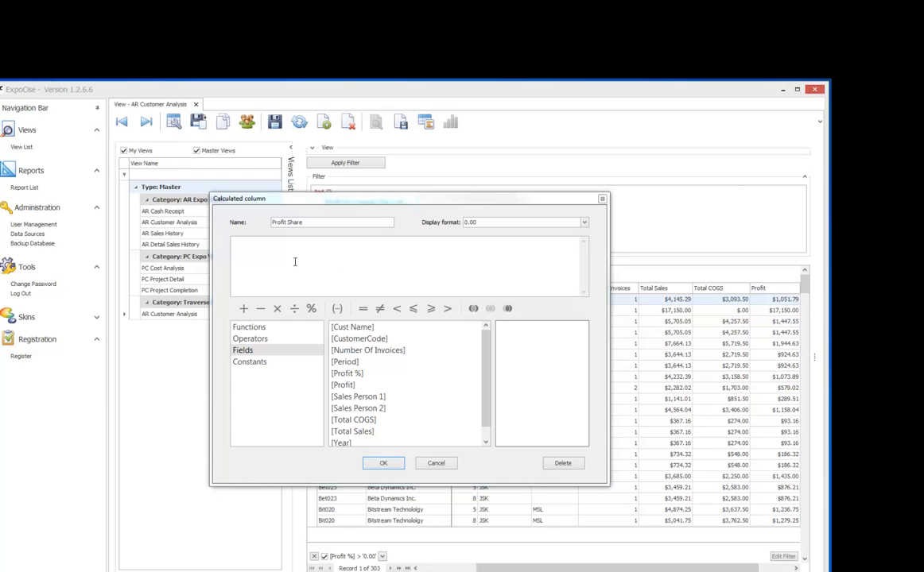
Step: Enter the Profit Share formula Iif([Profit %] > 4.0,[Profit] * (Iif(IsNullOrEmpty([Sales Person 1]),0.00,0.125) + Iif(IsNullOrEmpty([Sales Person 2]),0.00,0.125)),0.00)
{"action": "left_click", "coordinate": [266, 251]}
{"action": "type", "text": "Iif([Profit %] > 4.0,[Profit] * (Iif(IsNullOrEmpty([Sales Person 1]),0.00,0.125) + Iif(IsNullOrEmpty([Sales Person 2]),0.00,0.125) ) ,0.00 )"}
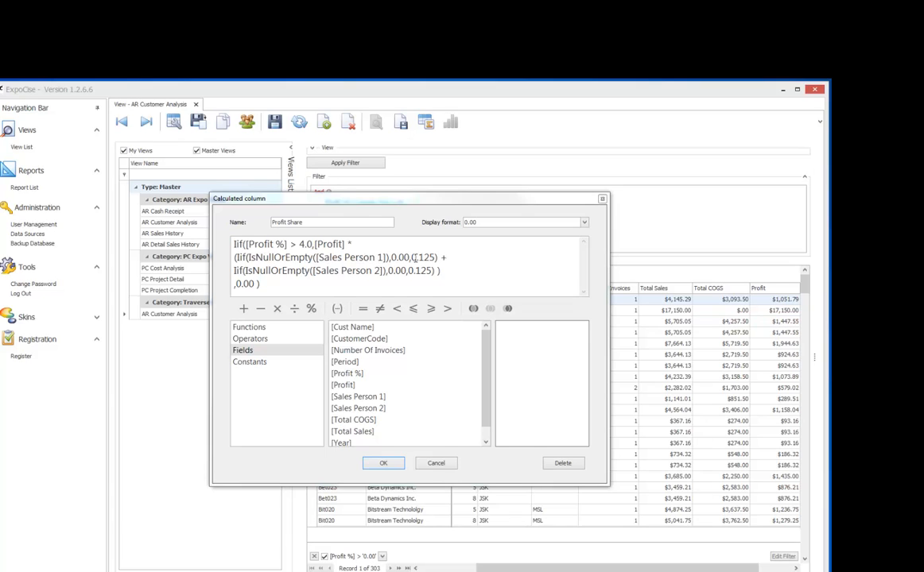
{"action": "left_click", "coordinate": [443, 257]}
{"action": "type", "text": "+"}
Step: Set the Profit Share display format to #,#.00 and save the calculated column
{"action": "left_click", "coordinate": [450, 226]}
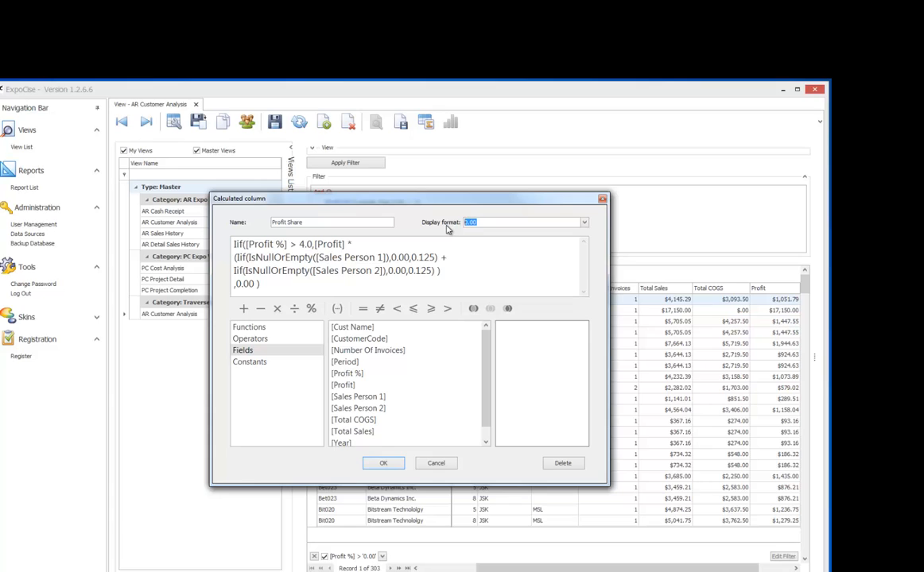
{"action": "type", "text": "#,#.00"}
{"action": "left_click", "coordinate": [389, 466]}
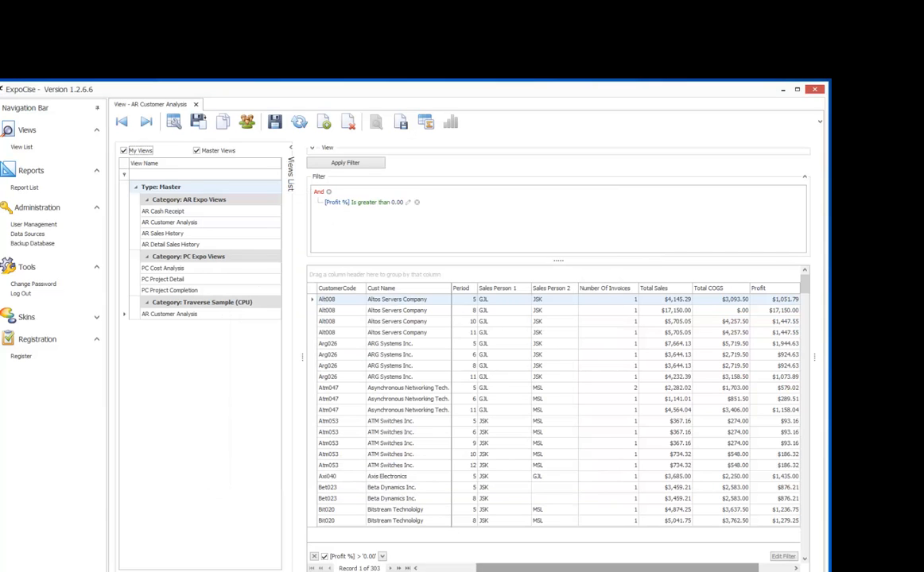
Step: Add a second filter condition, Profit Share is greater than .00, and apply the filter
{"action": "left_click_drag", "start_coordinate": [557, 570], "coordinate": [465, 568]}
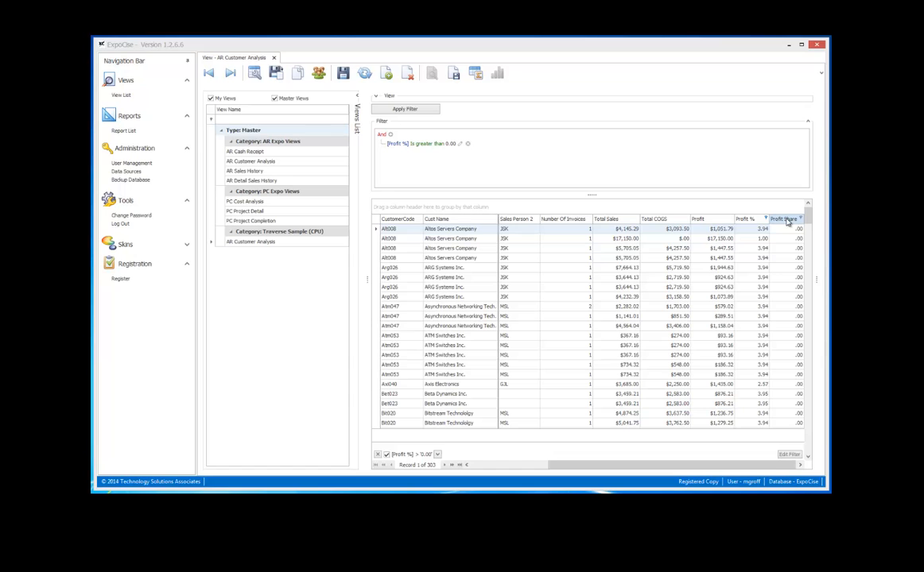
{"action": "left_click_drag", "start_coordinate": [808, 219], "coordinate": [811, 231]}
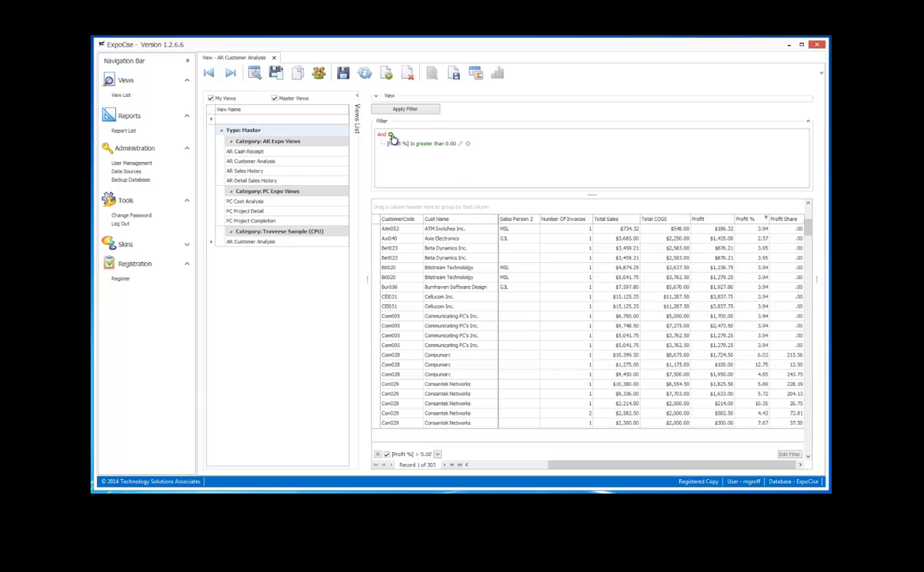
{"action": "left_click", "coordinate": [391, 134]}
{"action": "left_click", "coordinate": [393, 152]}
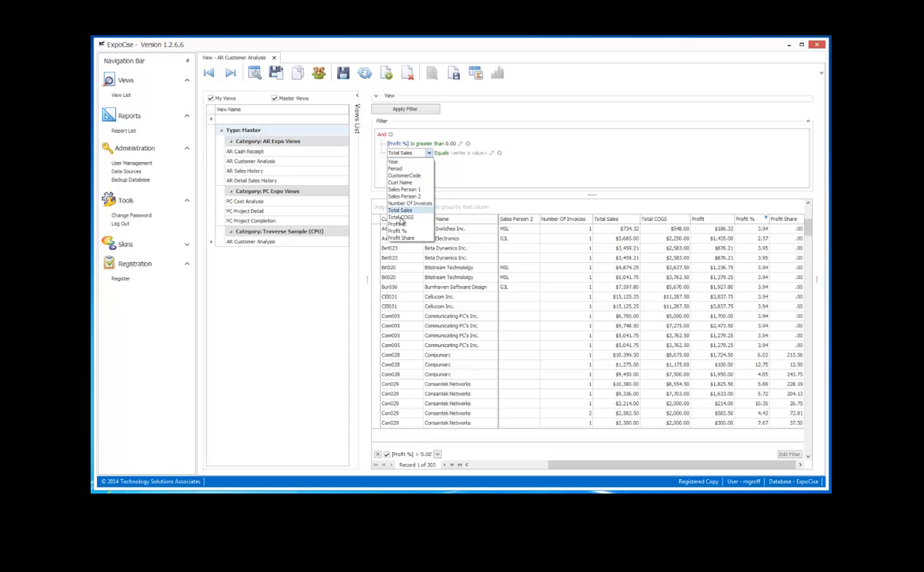
{"action": "left_click", "coordinate": [406, 239]}
{"action": "left_click", "coordinate": [430, 154]}
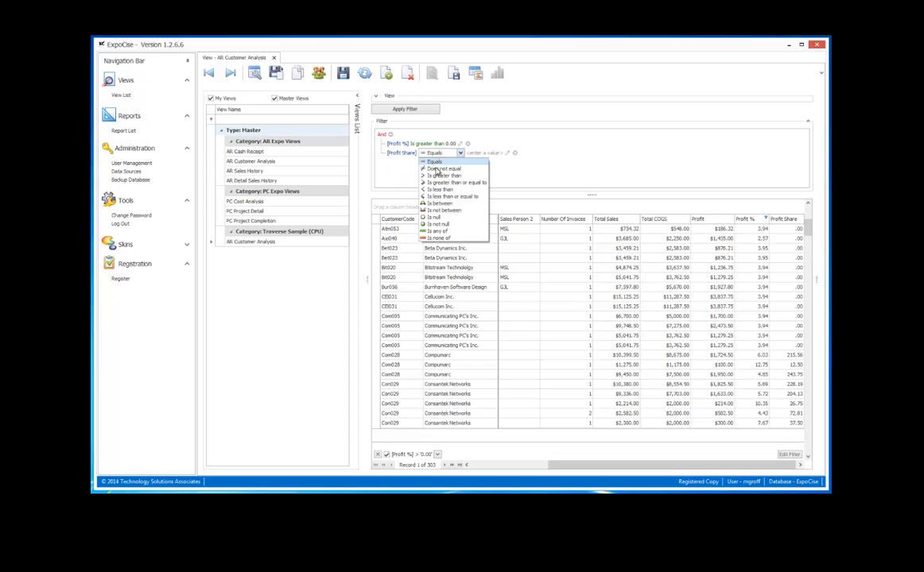
{"action": "left_click", "coordinate": [441, 176]}
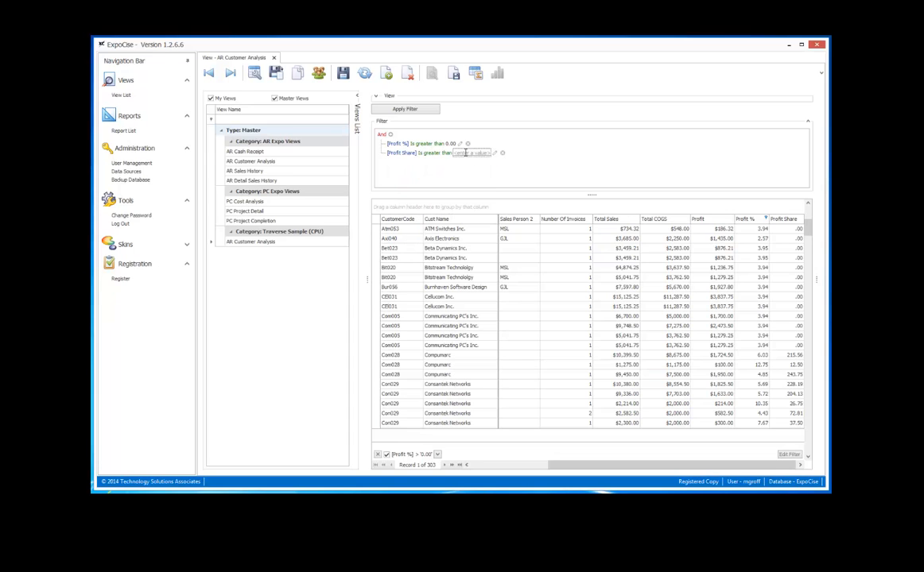
{"action": "left_click", "coordinate": [406, 111]}
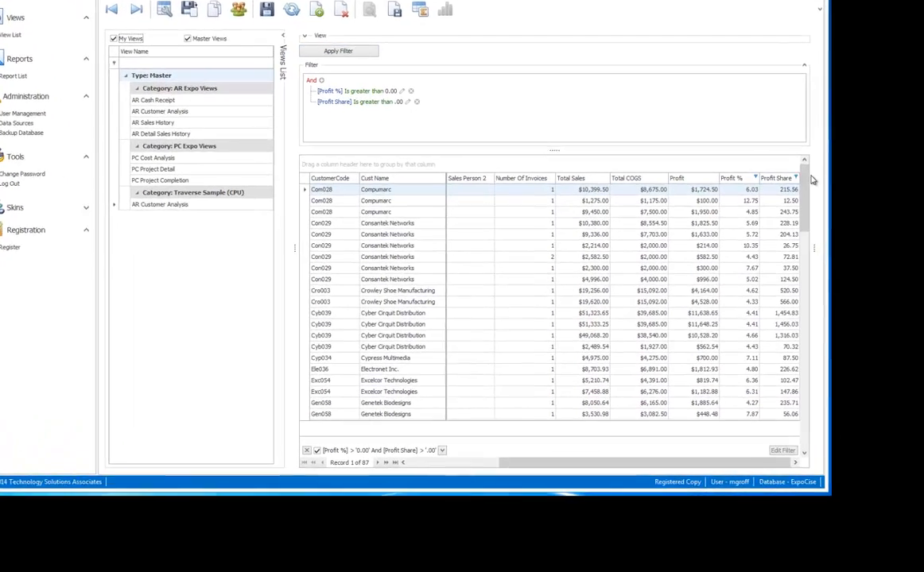
Step: Add Sum totals in the grid footer for the Total Sales and Total COGS columns
{"action": "left_click_drag", "start_coordinate": [805, 175], "coordinate": [815, 230]}
{"action": "left_click_drag", "start_coordinate": [814, 285], "coordinate": [797, 152]}
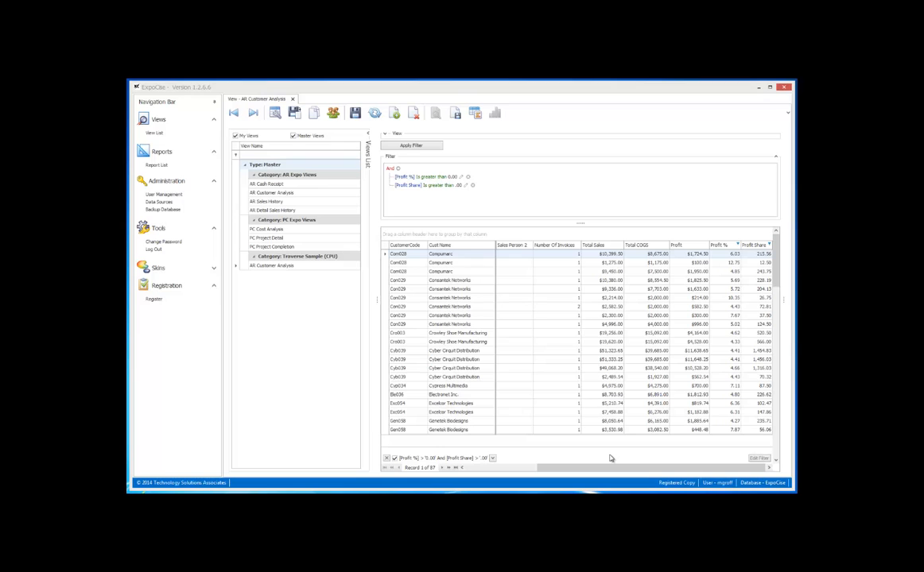
{"action": "right_click", "coordinate": [615, 444]}
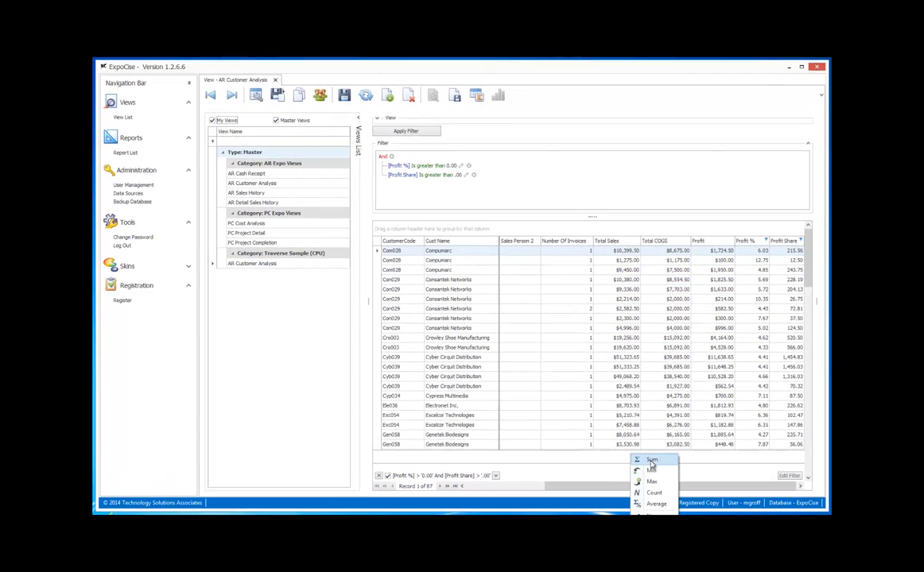
{"action": "left_click", "coordinate": [652, 461]}
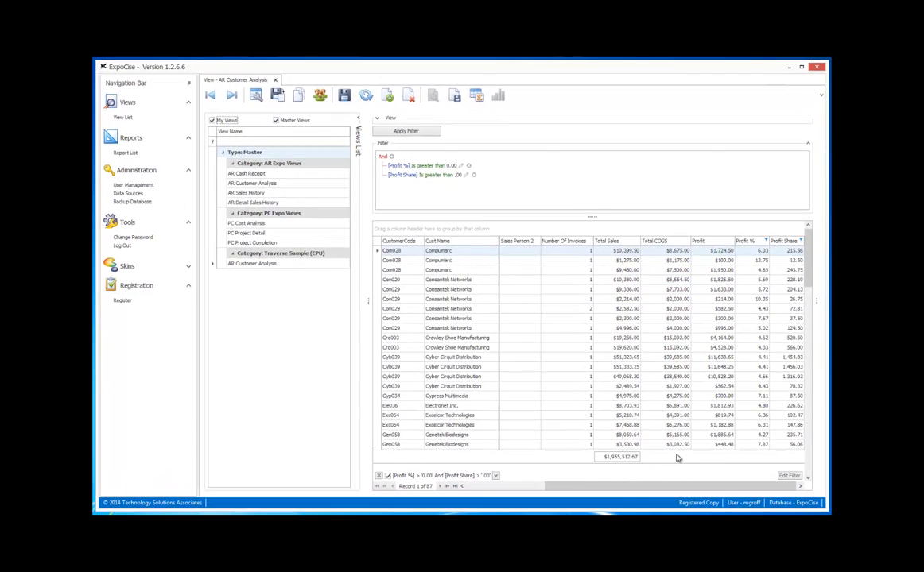
{"action": "right_click", "coordinate": [680, 459]}
{"action": "left_click", "coordinate": [691, 463]}
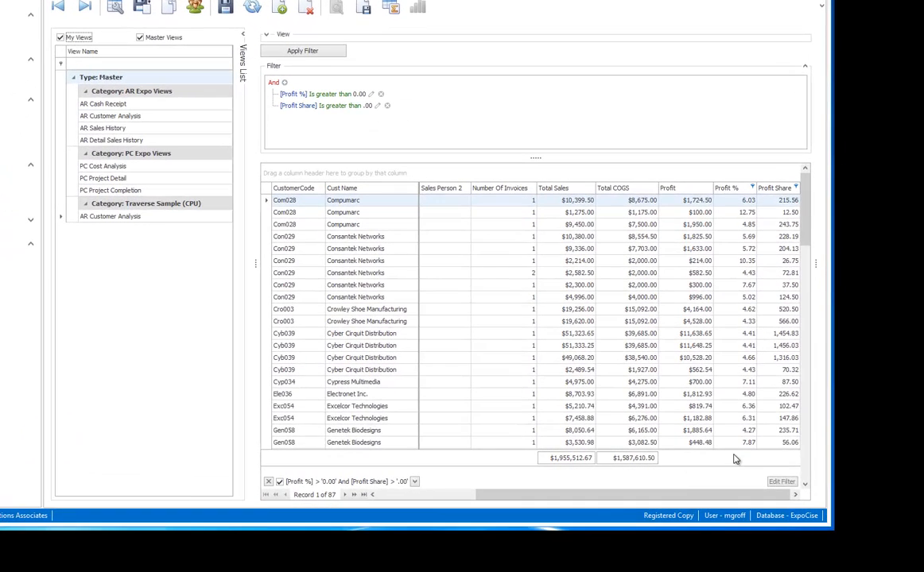
Step: Add a Max summary for Profit % and a Sum for Profit Share, and widen the Profit % column slightly
{"action": "right_click", "coordinate": [752, 458]}
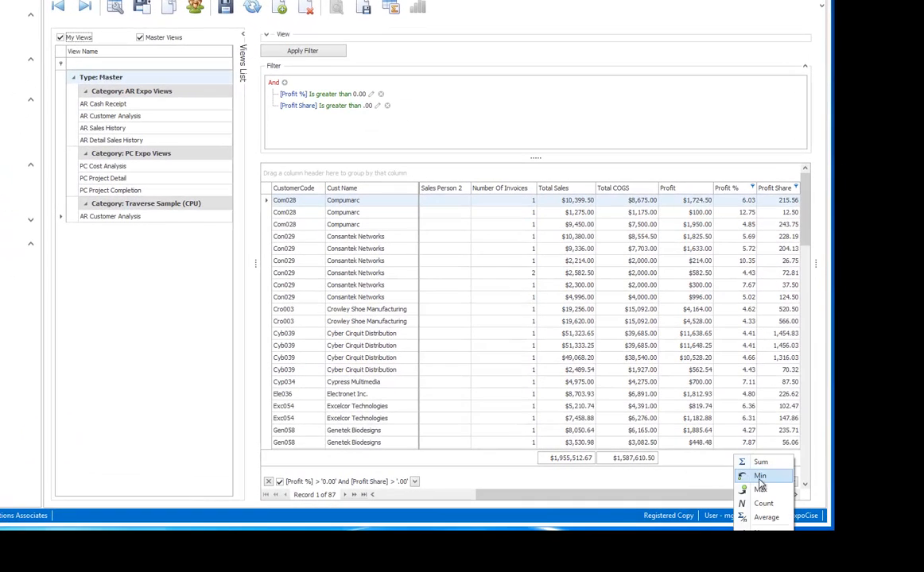
{"action": "left_click", "coordinate": [759, 489]}
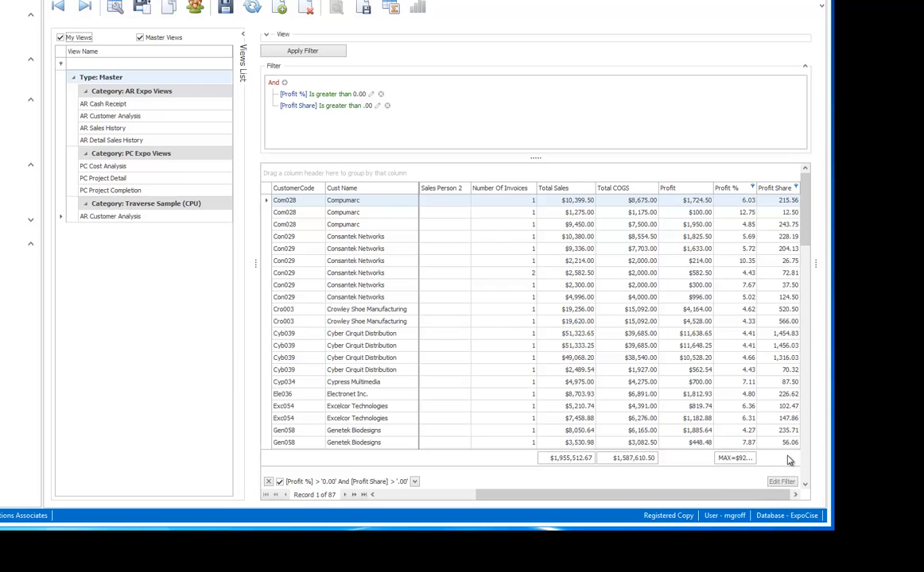
{"action": "right_click", "coordinate": [788, 459]}
{"action": "left_click", "coordinate": [810, 468]}
{"action": "left_click_drag", "start_coordinate": [763, 189], "coordinate": [765, 189]}
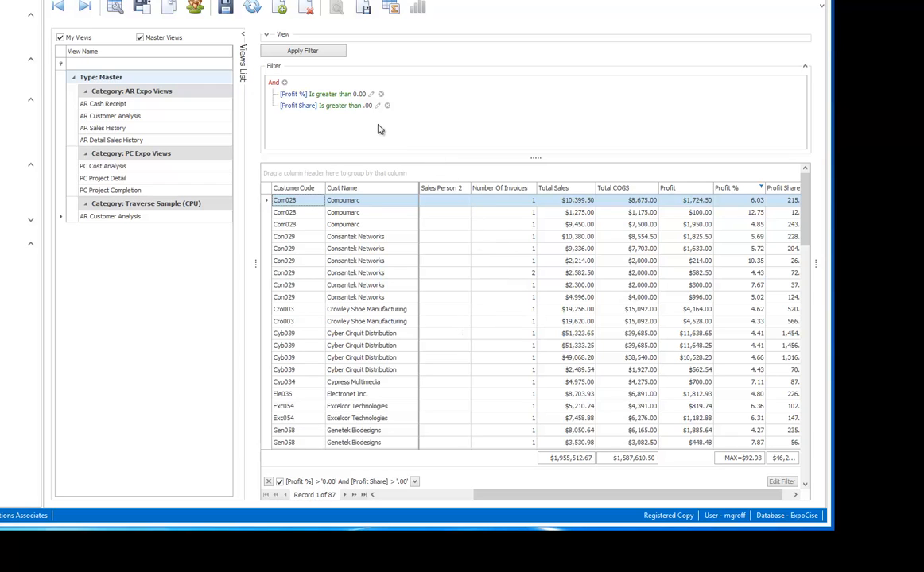
Step: Add a third filter condition, Sales Person 1 equals jsk, and apply the filter
{"action": "left_click", "coordinate": [285, 82]}
{"action": "left_click", "coordinate": [292, 117]}
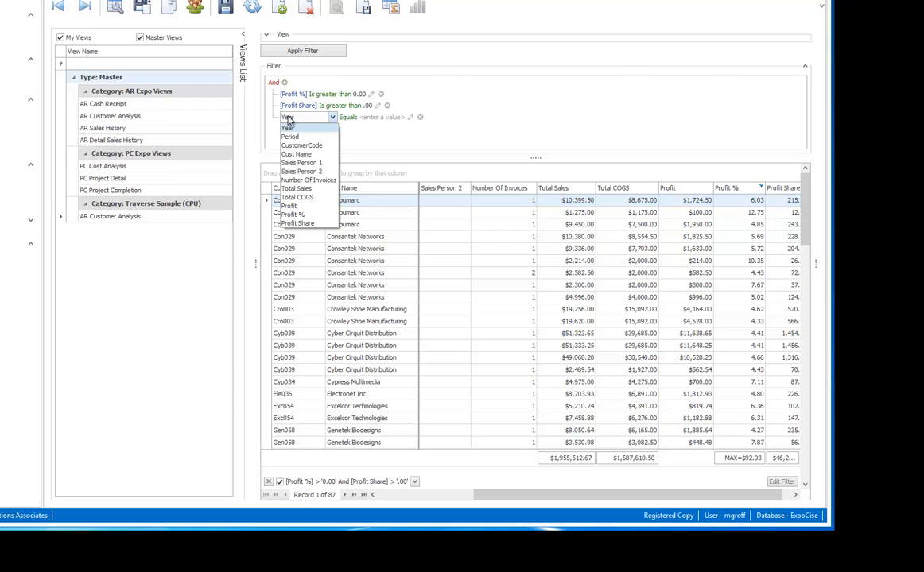
{"action": "left_click", "coordinate": [301, 162]}
{"action": "left_click", "coordinate": [347, 117]}
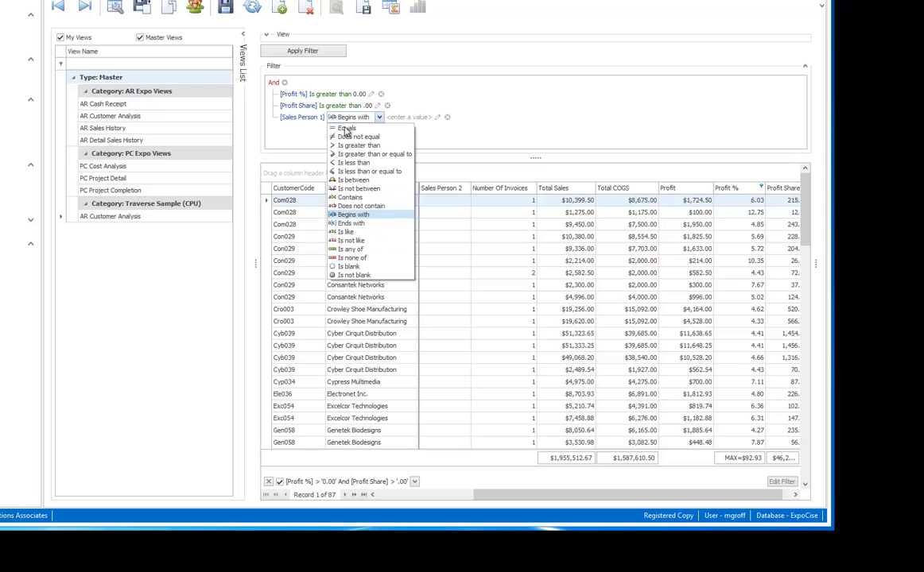
{"action": "left_click", "coordinate": [346, 130]}
{"action": "left_click", "coordinate": [385, 118]}
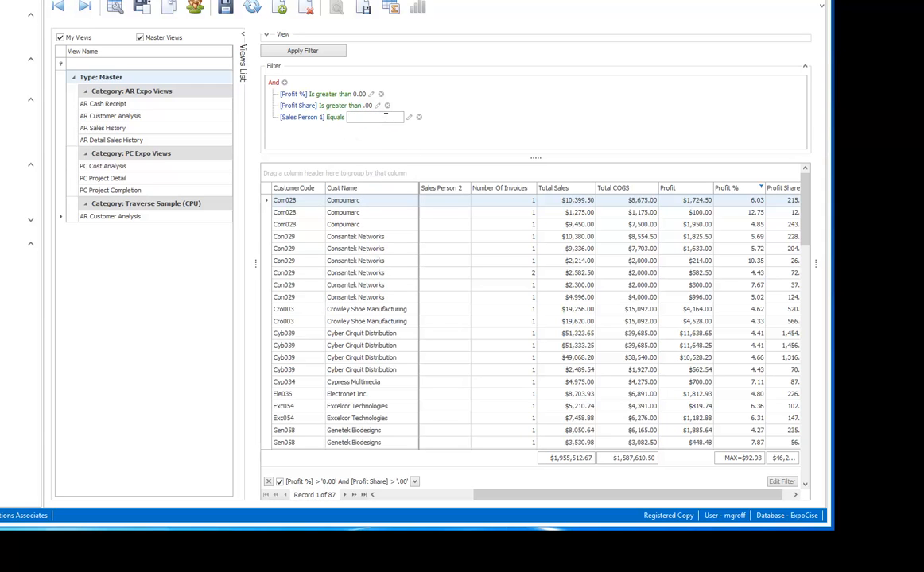
{"action": "type", "text": "sk"}
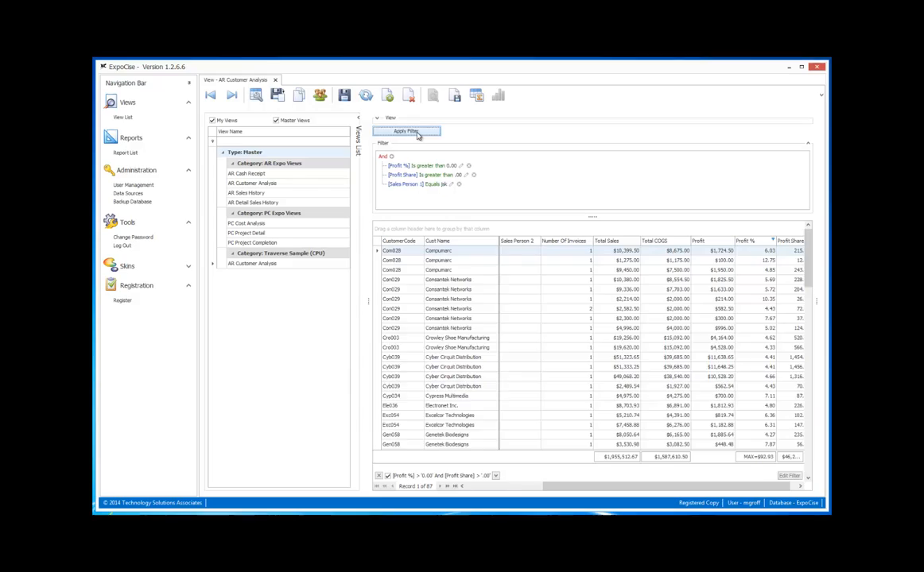
{"action": "left_click", "coordinate": [303, 50]}
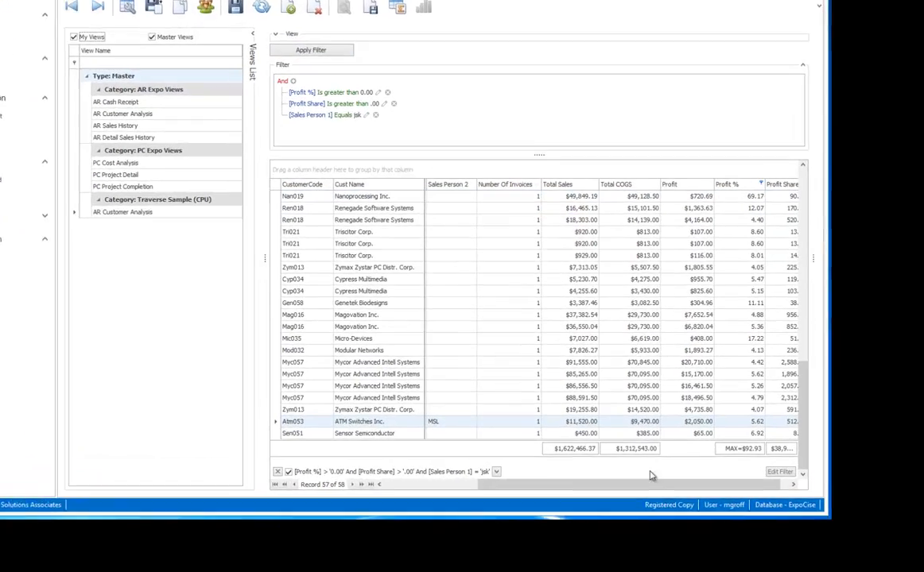
Step: Group the grid by the Year column and expand the 2009 group
{"action": "left_click_drag", "start_coordinate": [696, 485], "coordinate": [746, 485]}
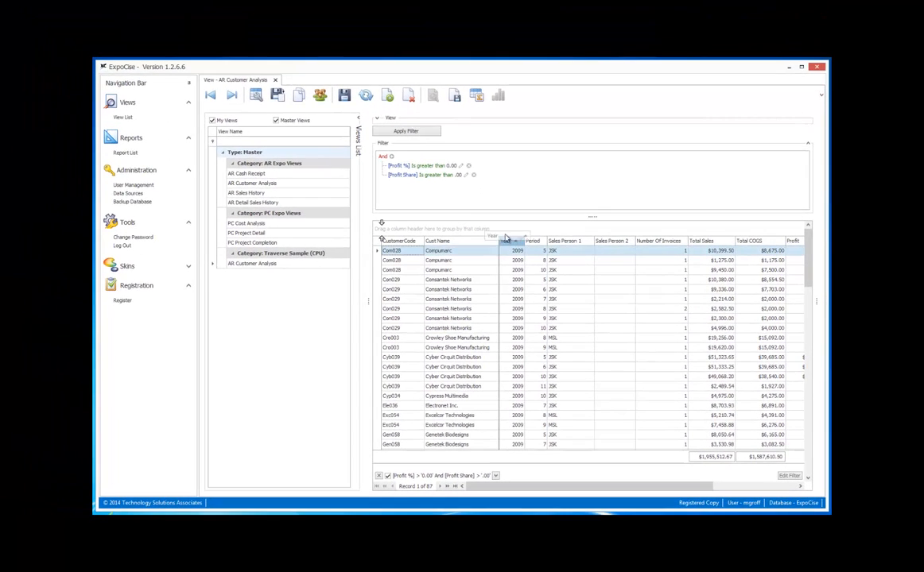
{"action": "left_click_drag", "start_coordinate": [410, 155], "coordinate": [381, 139]}
{"action": "left_click_drag", "start_coordinate": [493, 230], "coordinate": [493, 231]}
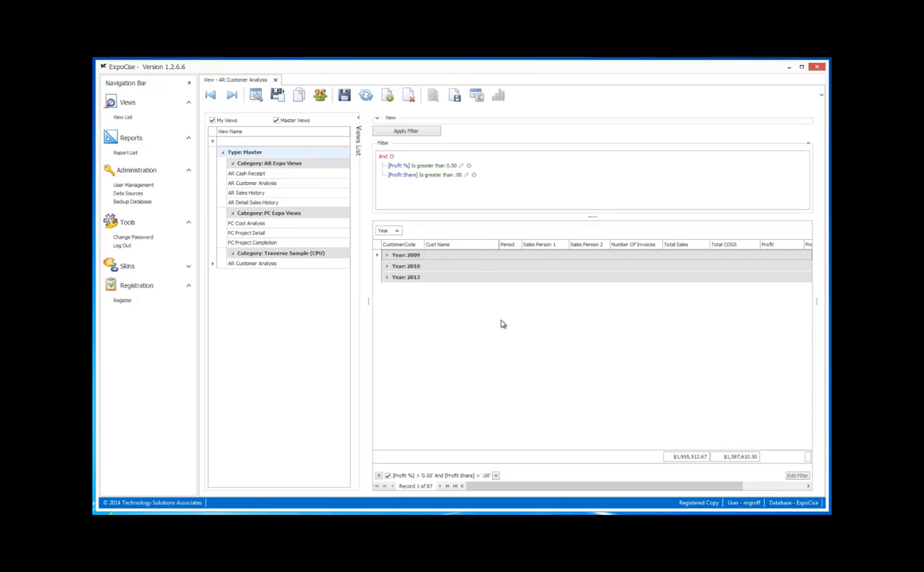
{"action": "left_click", "coordinate": [386, 255]}
Step: Group the rows by Sales Person 1 within each year and expand the GJL group under 2009
{"action": "left_click_drag", "start_coordinate": [534, 244], "coordinate": [429, 235]}
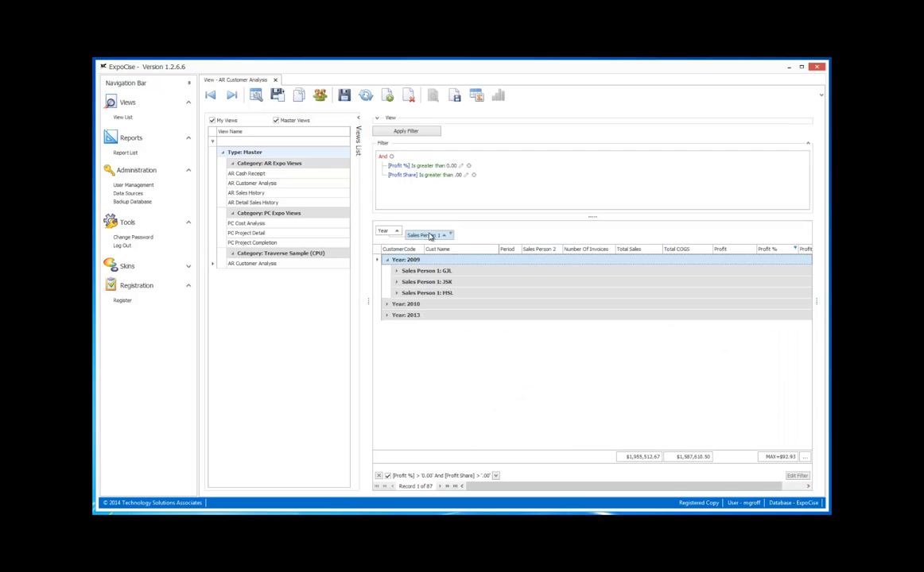
{"action": "left_click", "coordinate": [397, 271]}
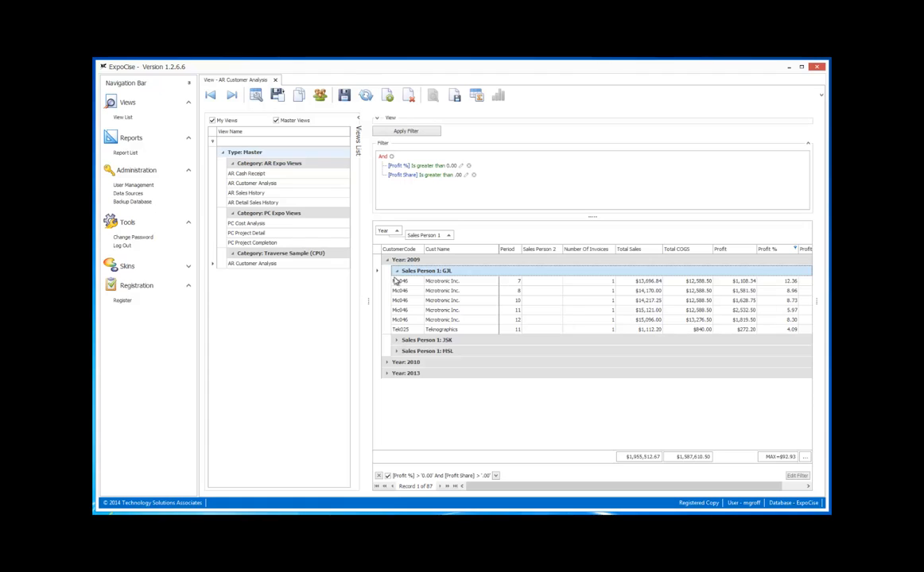
{"action": "left_click", "coordinate": [398, 272]}
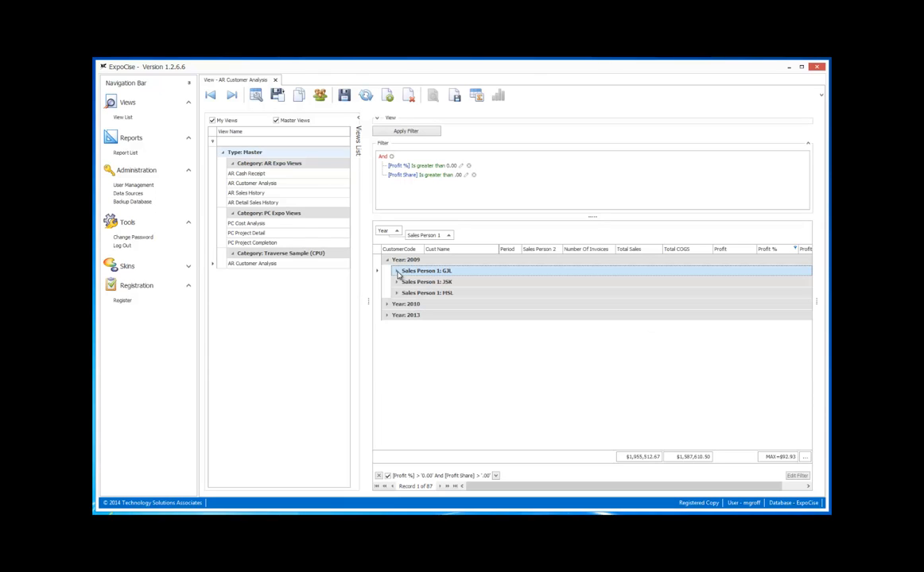
{"action": "left_click", "coordinate": [397, 272]}
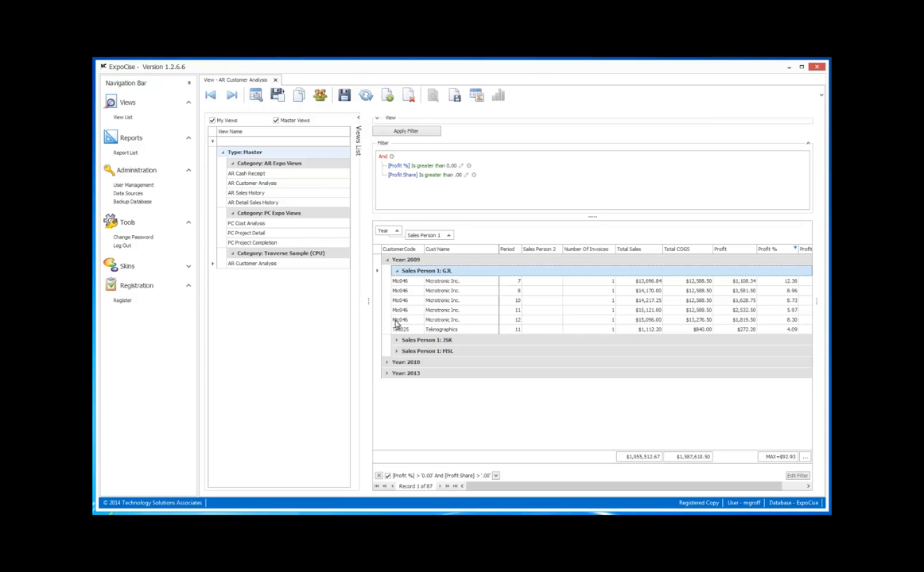
Step: Fully expand all year and salesperson groups in the grid, and fully collapse them again
{"action": "right_click", "coordinate": [497, 237]}
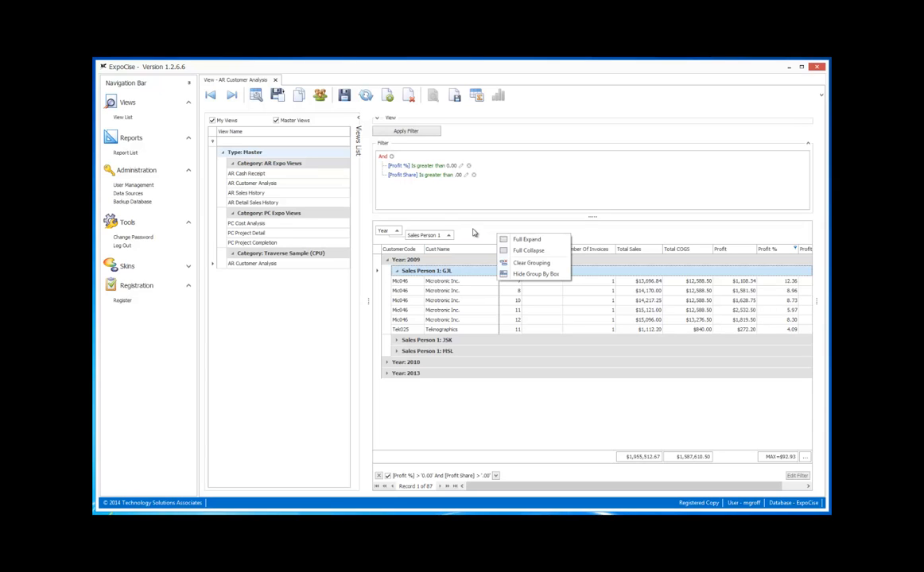
{"action": "left_click", "coordinate": [528, 240]}
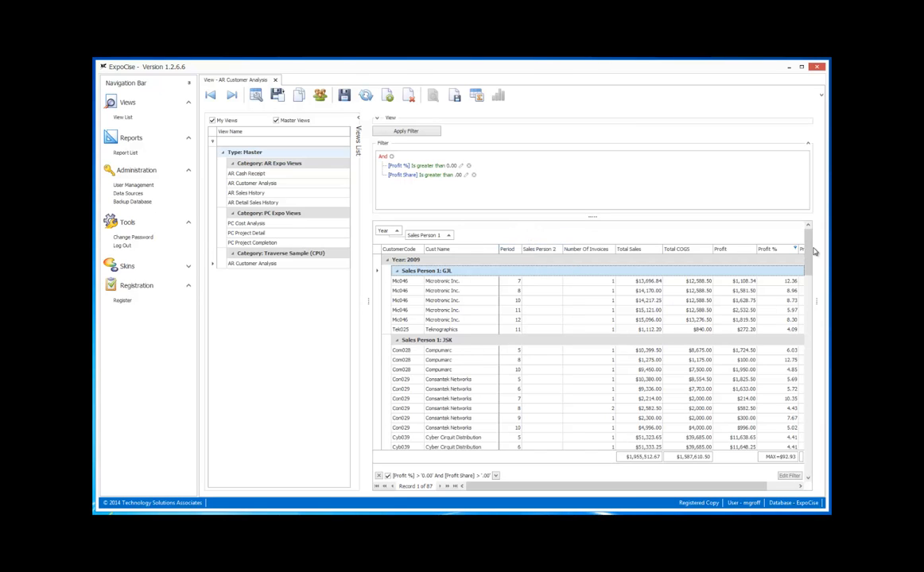
{"action": "left_click_drag", "start_coordinate": [810, 251], "coordinate": [759, 243]}
{"action": "right_click", "coordinate": [589, 237]}
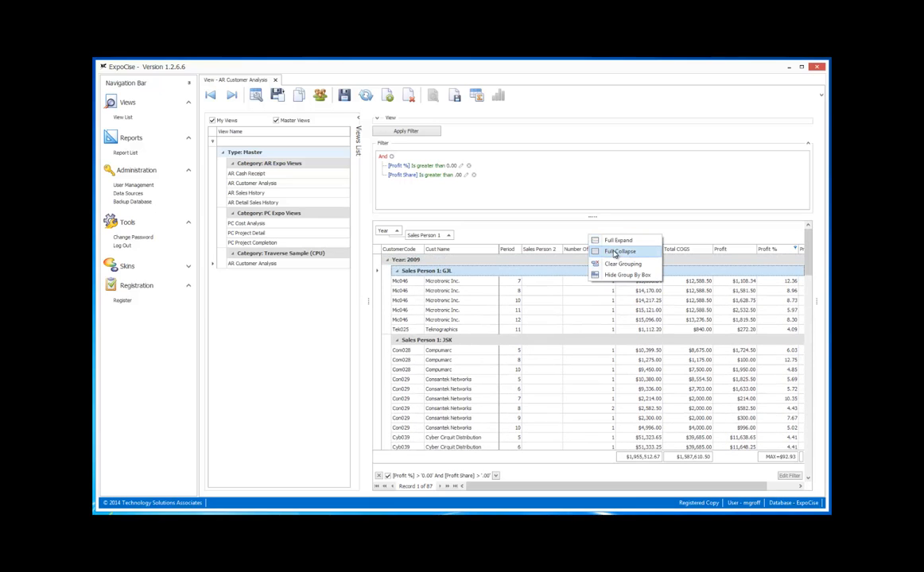
{"action": "left_click", "coordinate": [614, 252]}
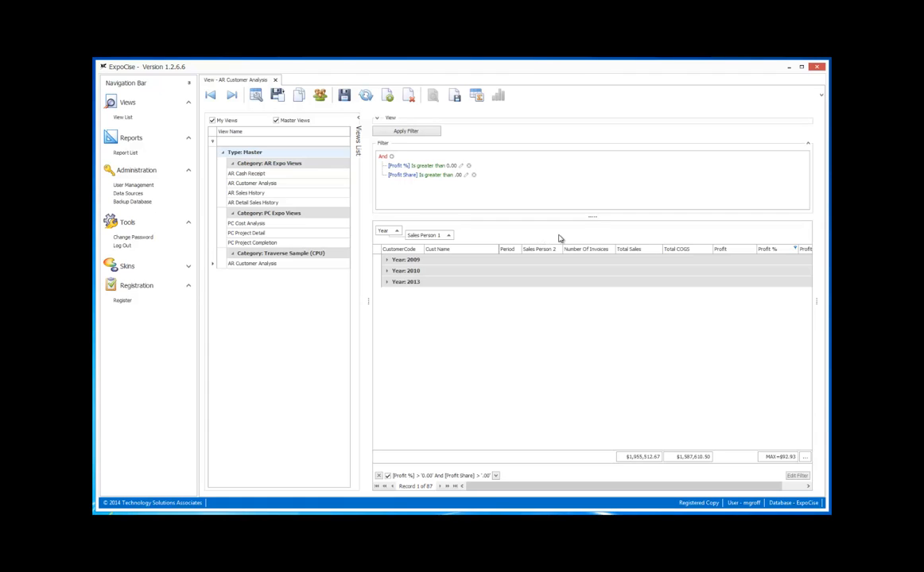
Step: Hide the Group By box above the grid and show it again
{"action": "right_click", "coordinate": [483, 251]}
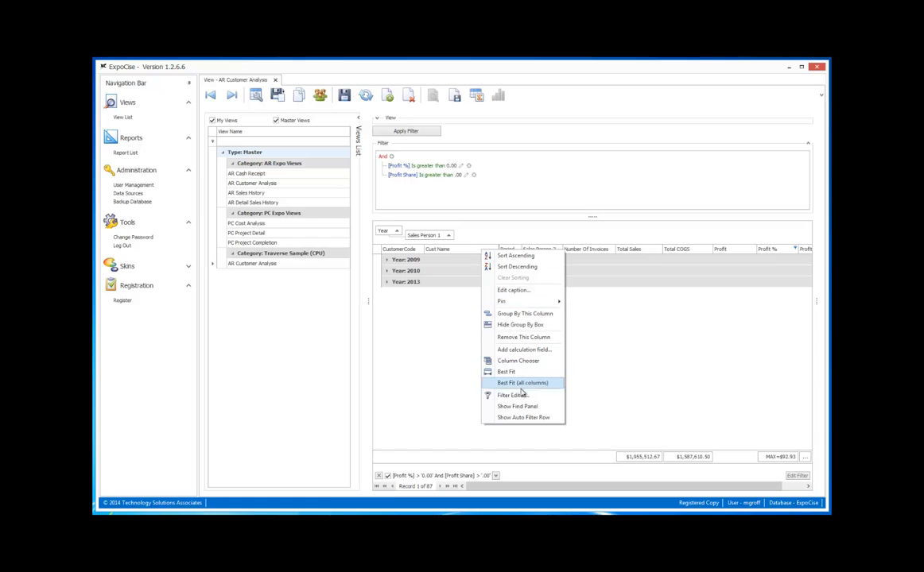
{"action": "left_click", "coordinate": [528, 326]}
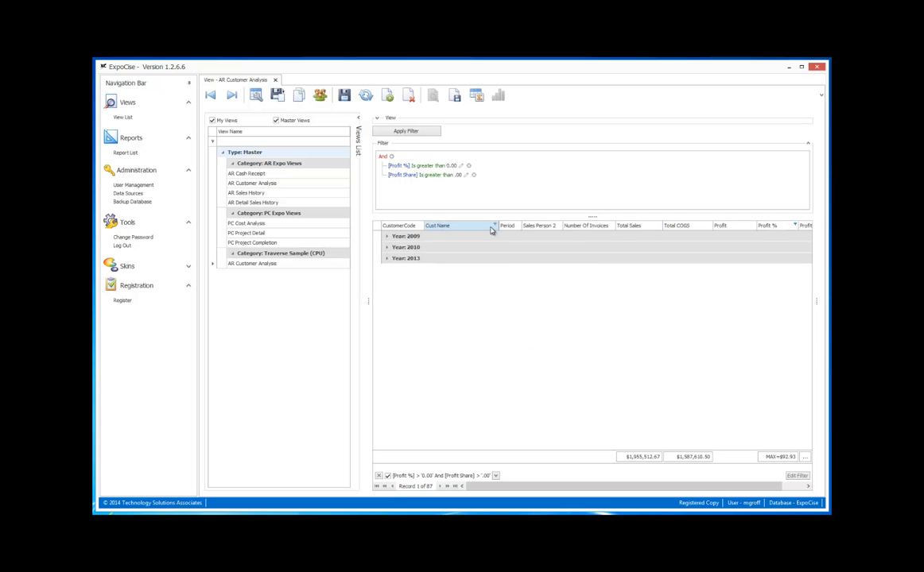
{"action": "right_click", "coordinate": [489, 226]}
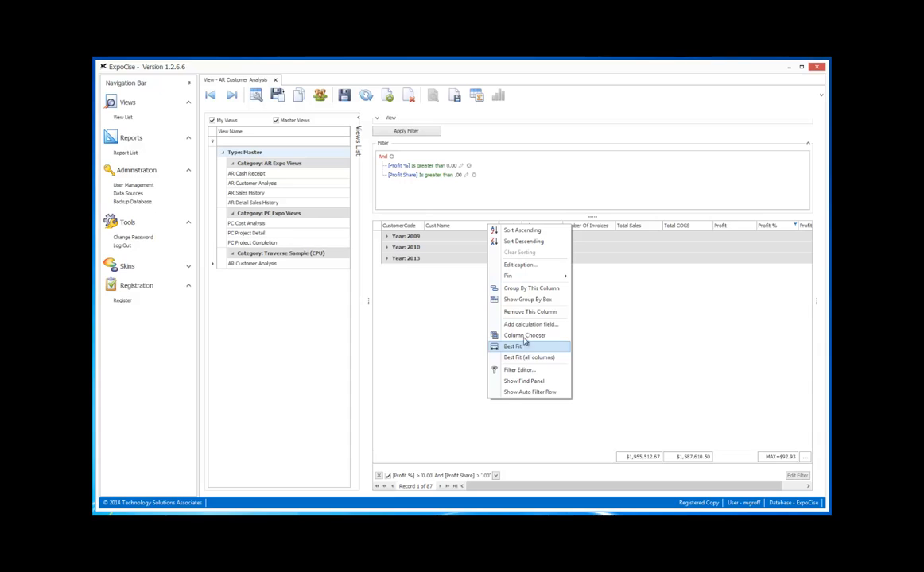
{"action": "left_click", "coordinate": [525, 299]}
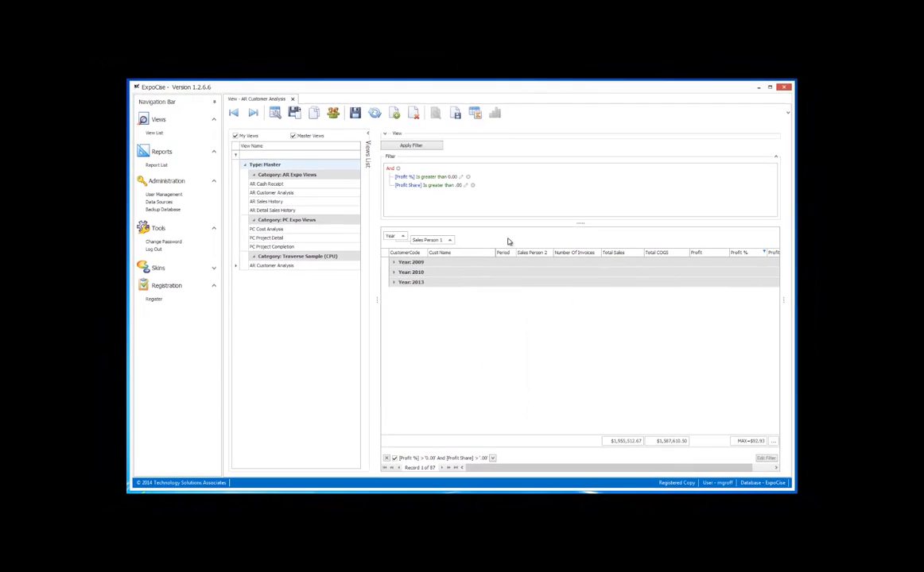